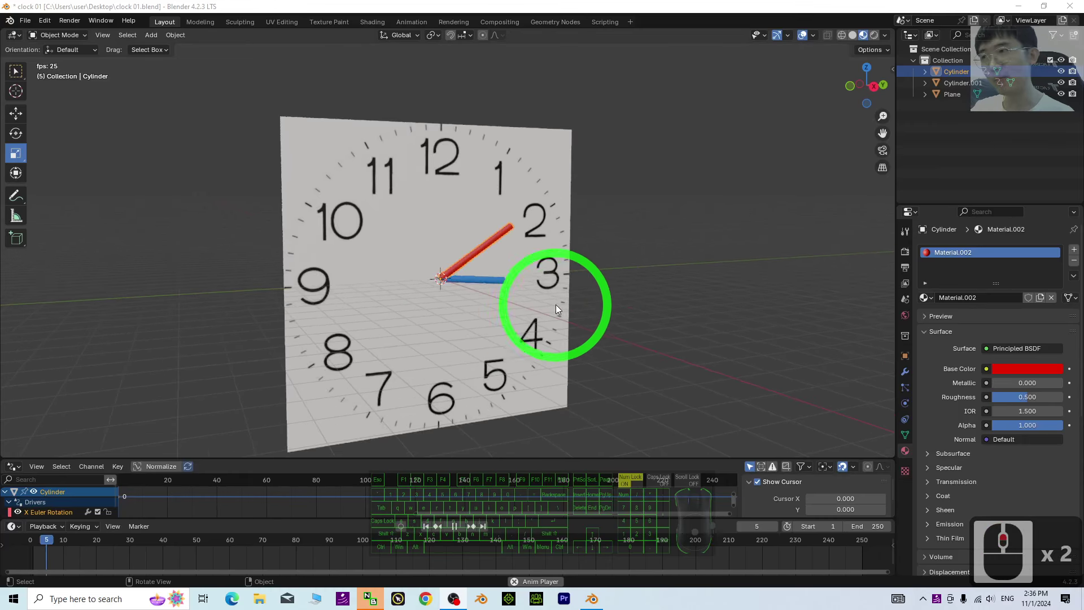
Step: Stop the clock animation playback and save the clock file under its existing name
{"action": "middle_click_drag", "start_coordinate": [556, 304], "coordinate": [385, 295]}
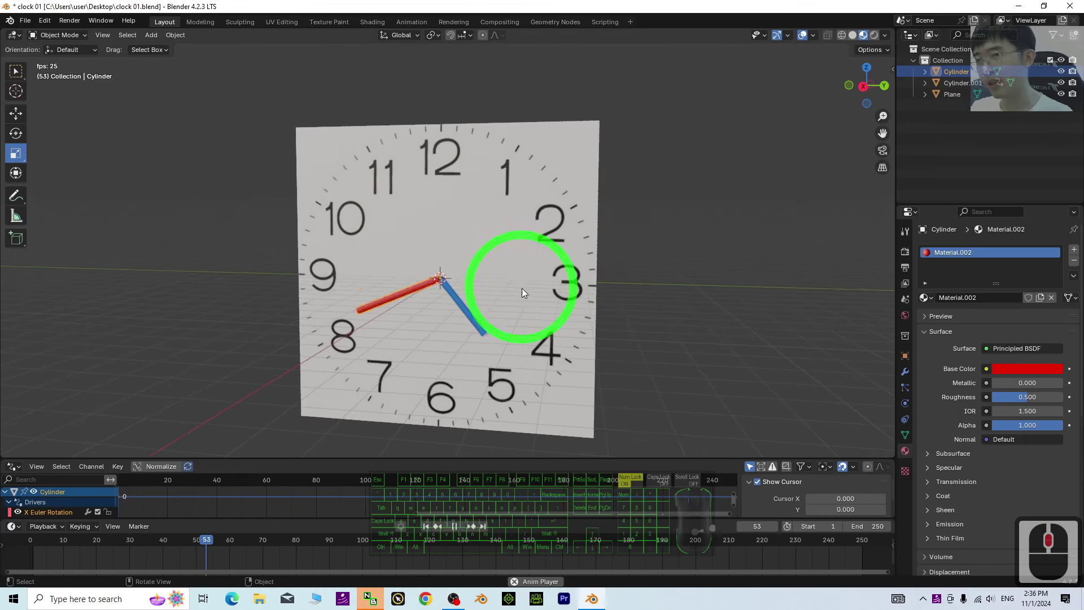
{"action": "middle_click_drag", "start_coordinate": [479, 348], "coordinate": [505, 279]}
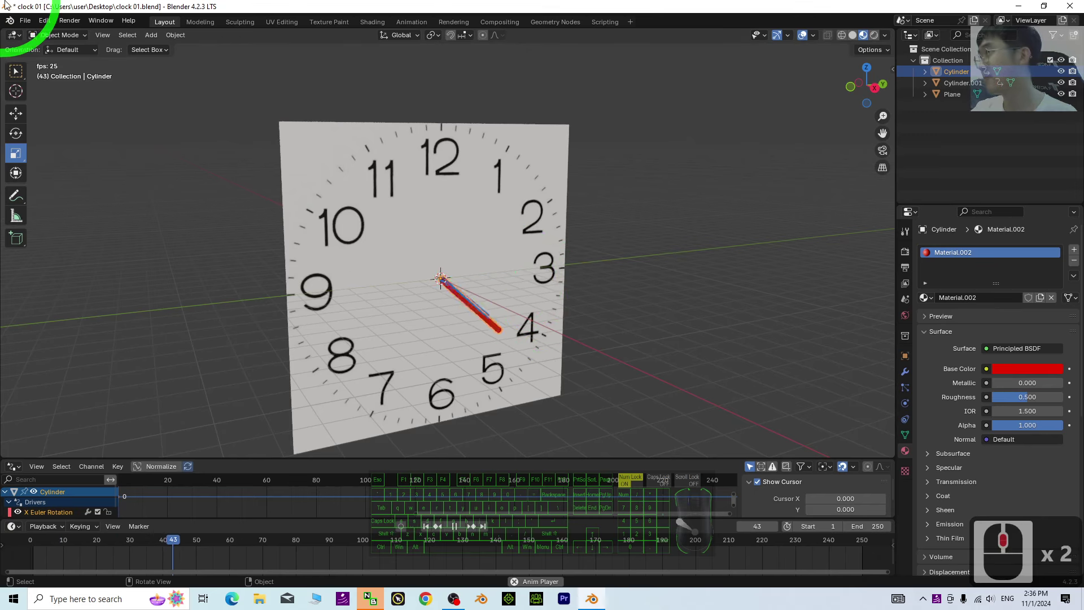
{"action": "left_click", "coordinate": [25, 20]}
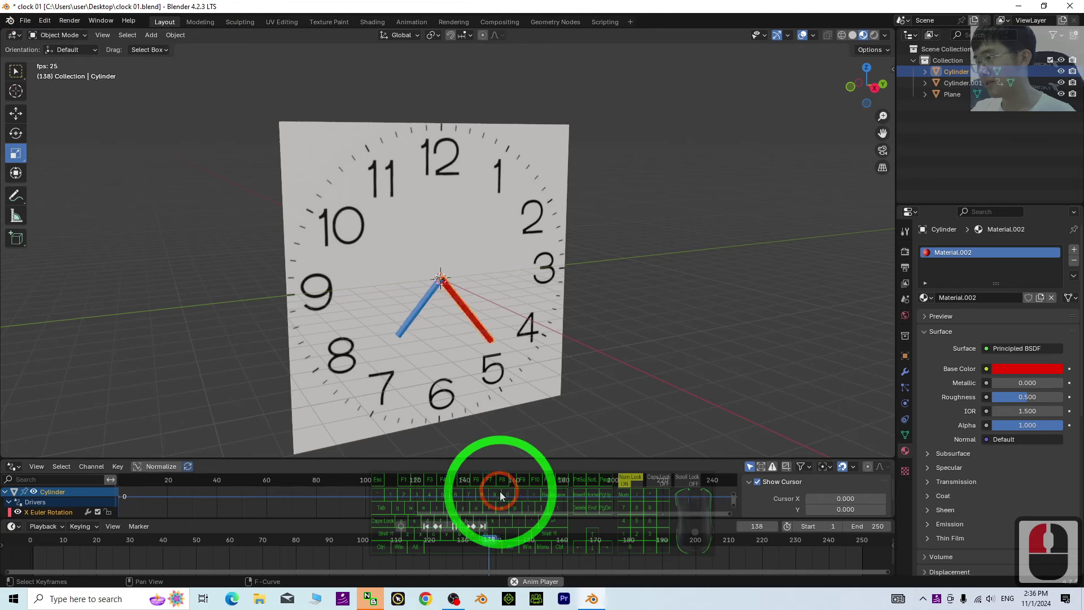
{"action": "left_click", "coordinate": [460, 525]}
{"action": "left_click", "coordinate": [4, 5]}
{"action": "left_click", "coordinate": [20, 21]}
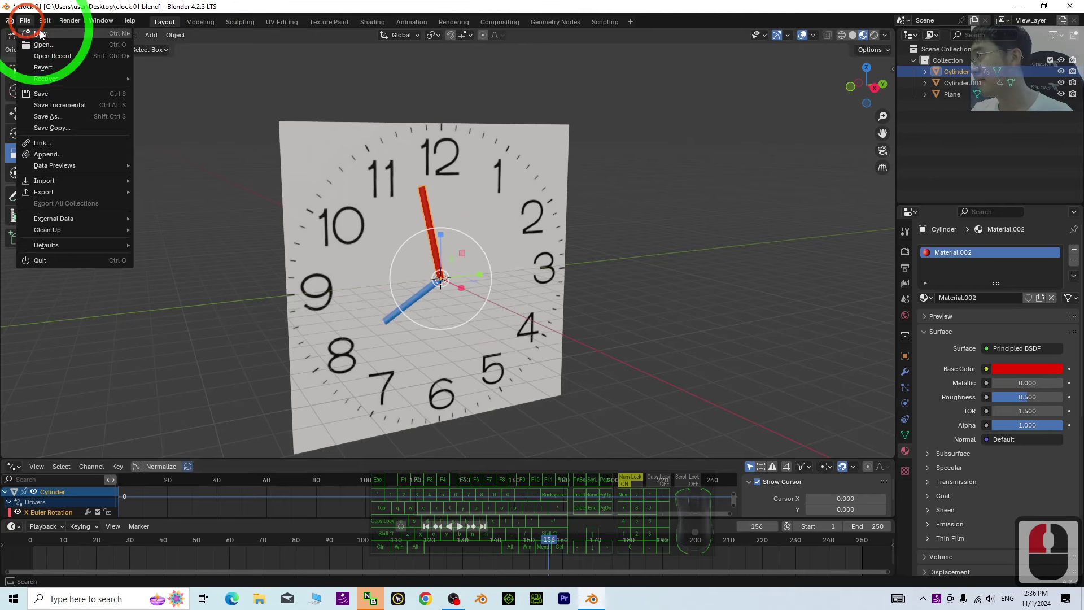
{"action": "left_click", "coordinate": [41, 94]}
Step: Start a new General file and delete the default camera, cube and light
{"action": "left_click", "coordinate": [25, 21]}
{"action": "left_click", "coordinate": [48, 34]}
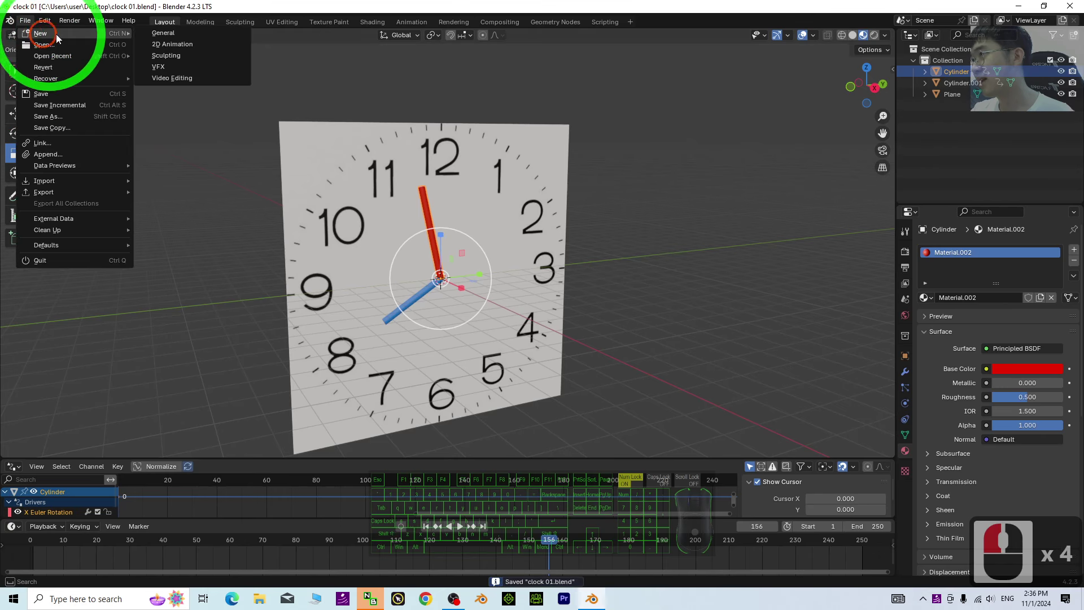
{"action": "left_click", "coordinate": [167, 32]}
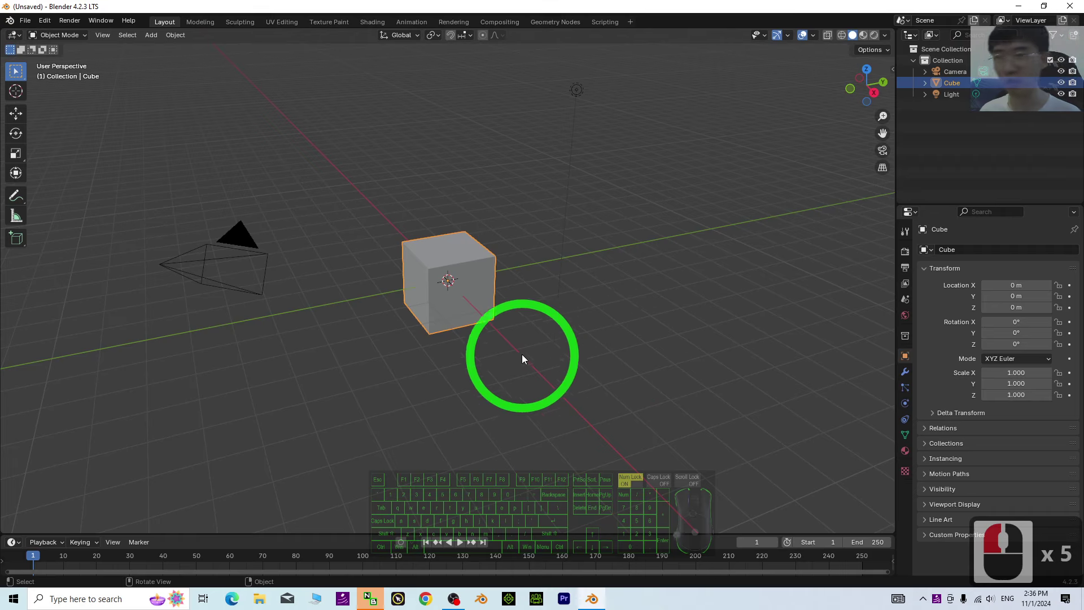
{"action": "left_click", "coordinate": [357, 374]}
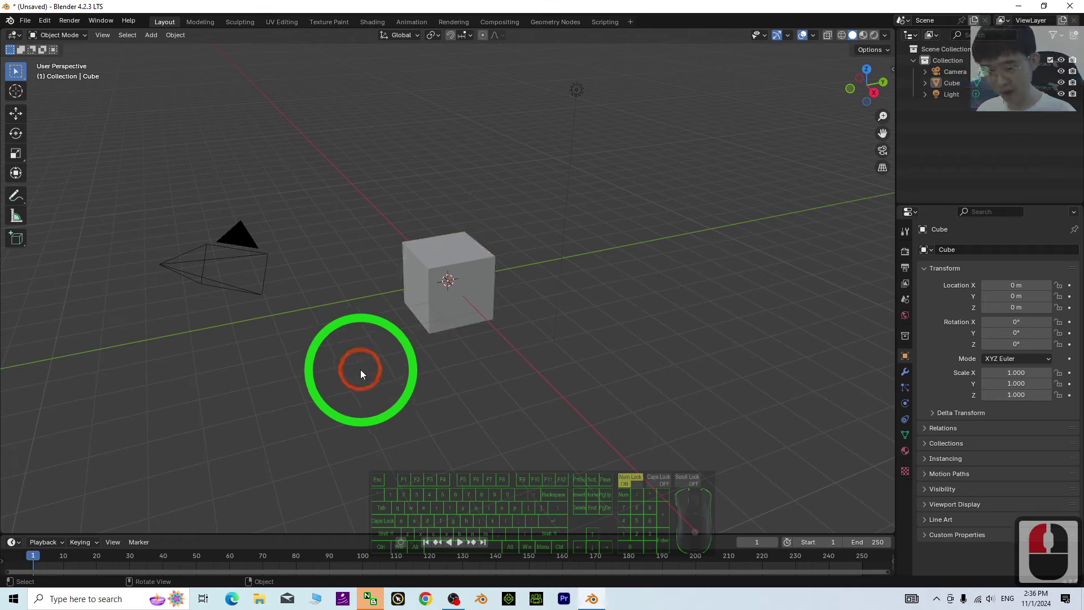
{"action": "key", "text": "a"}
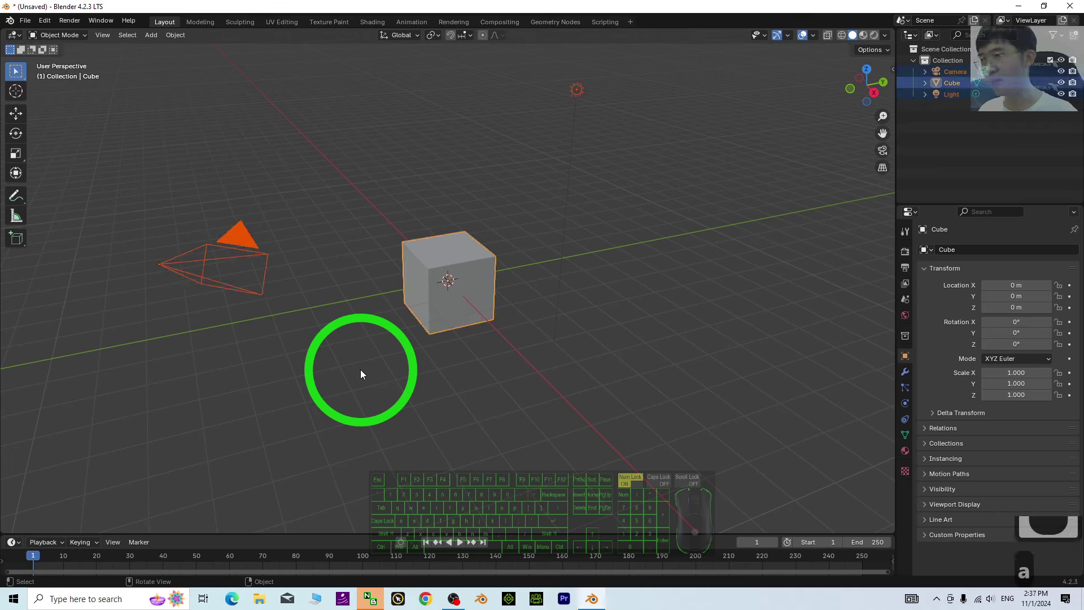
{"action": "key", "text": "Delete"}
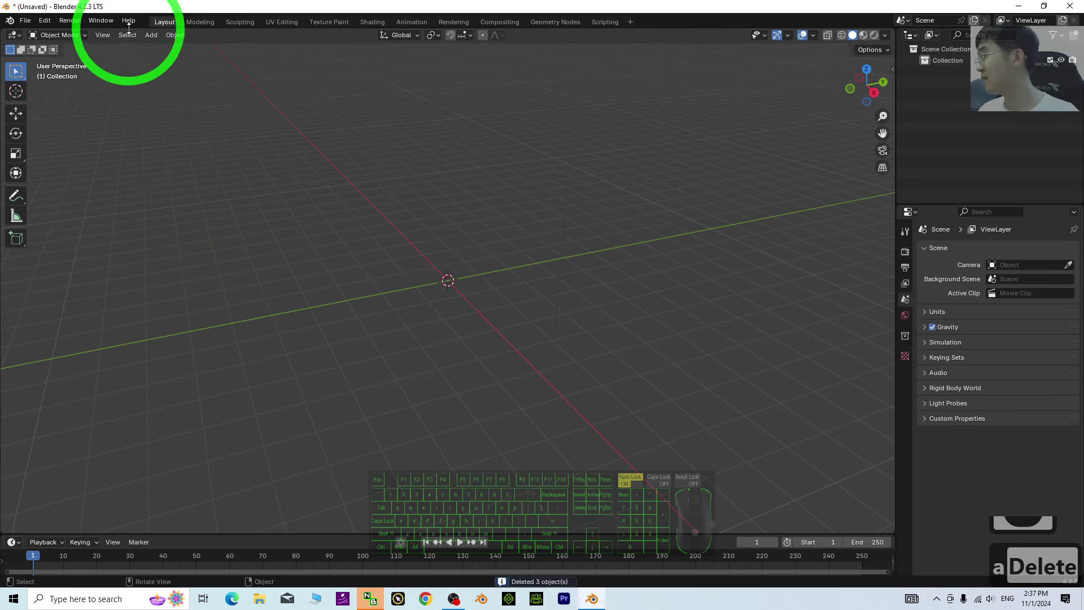
Step: Add a cylinder mesh and set its Z location to 1 m
{"action": "left_click", "coordinate": [151, 35]}
{"action": "left_click", "coordinate": [171, 57]}
{"action": "left_click", "coordinate": [171, 49]}
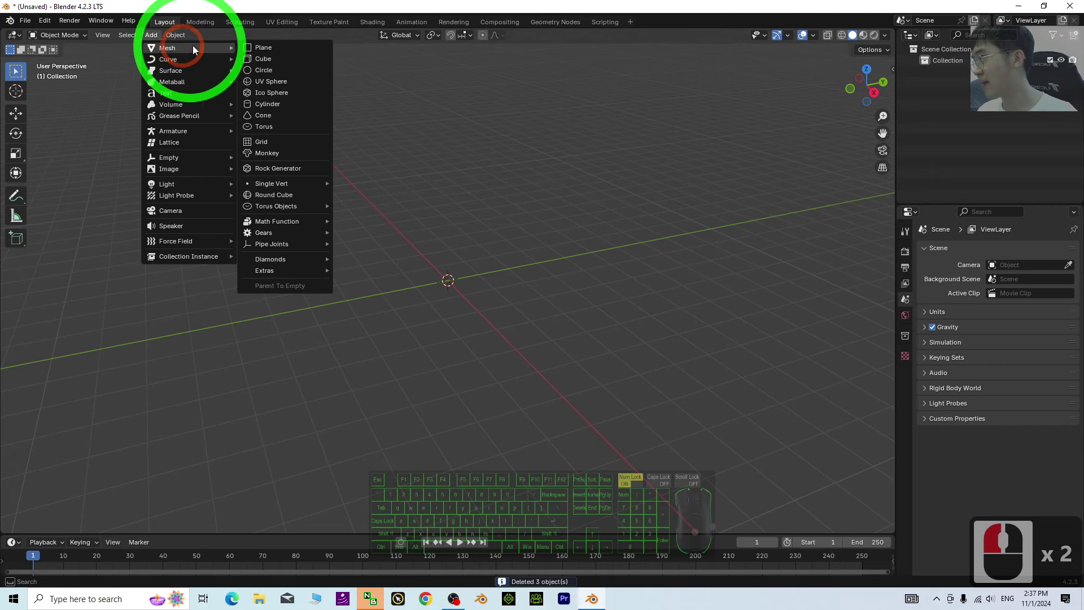
{"action": "left_click", "coordinate": [263, 103]}
{"action": "middle_click_drag", "start_coordinate": [606, 303], "coordinate": [572, 286]}
{"action": "scroll", "coordinate": [531, 282], "scroll_direction": "up", "scroll_amount": 3}
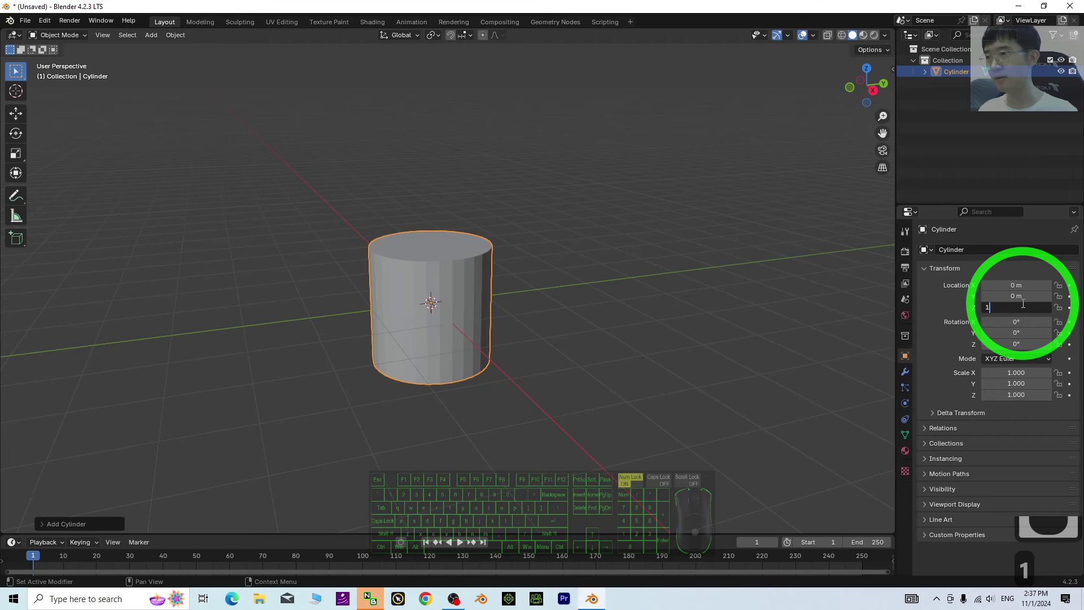
{"action": "left_click", "coordinate": [1023, 304]}
{"action": "type", "text": "1"}
{"action": "key", "text": "Return"}
Step: Apply all transforms to the cylinder so its origin sits at its base
{"action": "middle_click_drag", "start_coordinate": [771, 308], "coordinate": [489, 246]}
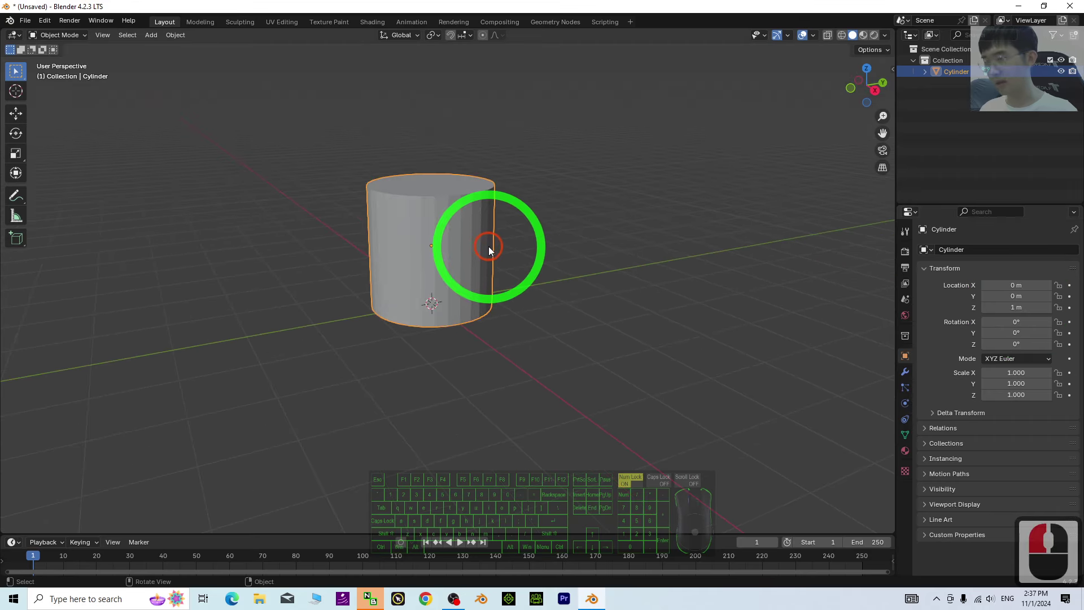
{"action": "key", "text": "ctrl+a"}
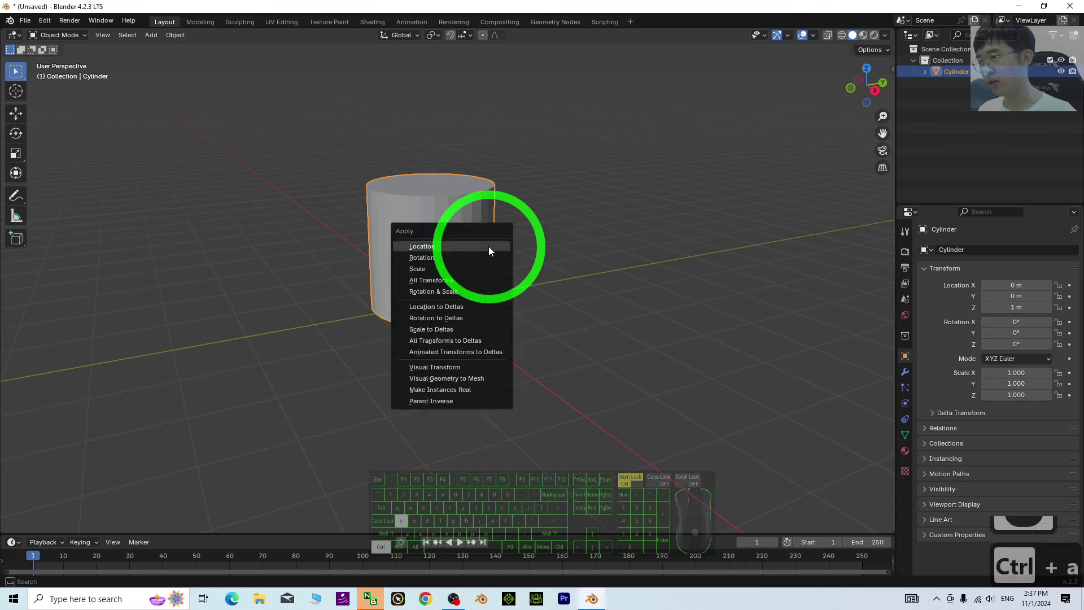
{"action": "left_click", "coordinate": [460, 280]}
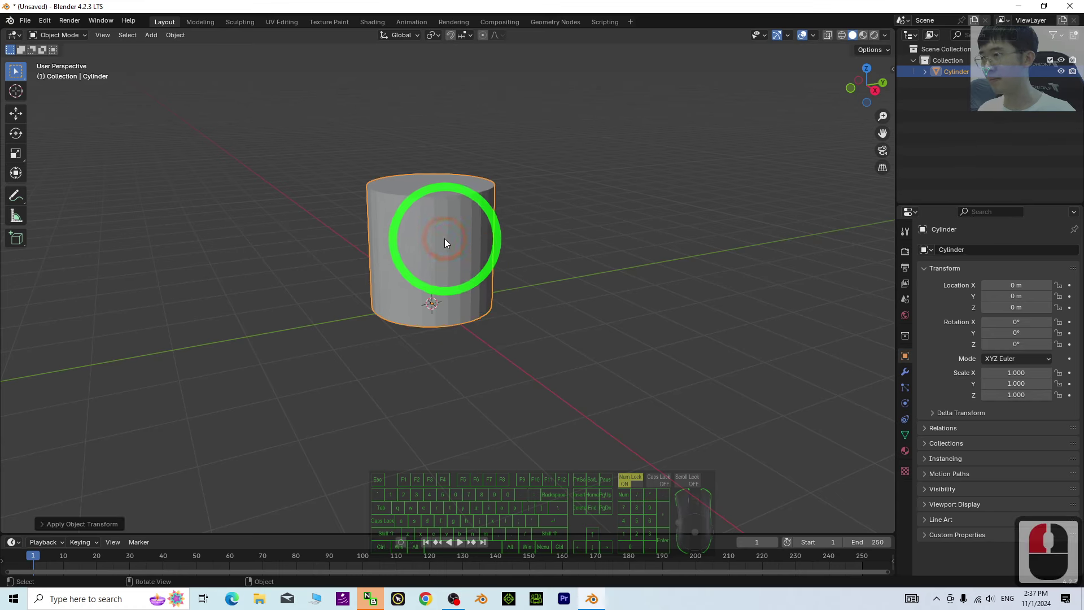
Step: Scale the cylinder in X and Y only to about 0.071, making a thin upright rod
{"action": "middle_click_drag", "start_coordinate": [445, 243], "coordinate": [412, 221]}
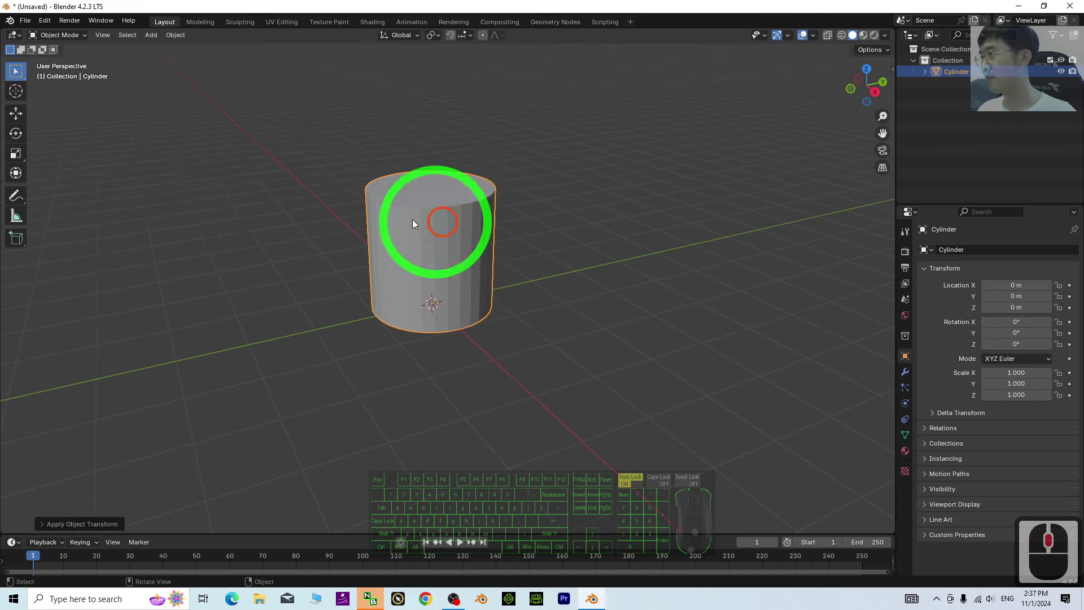
{"action": "left_click", "coordinate": [16, 153]}
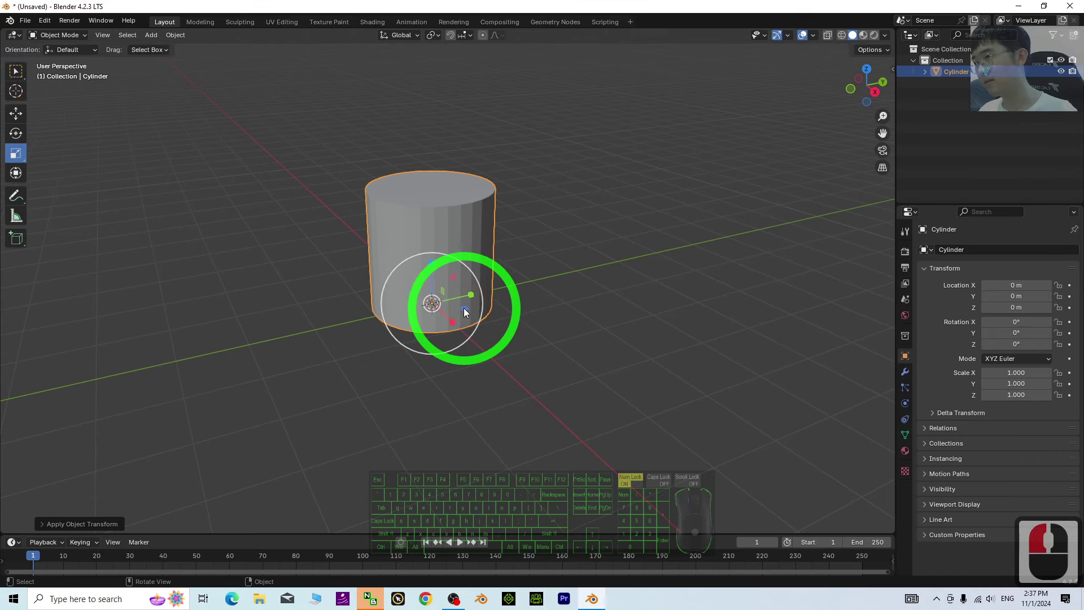
{"action": "left_click_drag", "start_coordinate": [464, 311], "coordinate": [432, 334]}
{"action": "scroll", "coordinate": [544, 304], "scroll_direction": "up", "scroll_amount": 4}
{"action": "scroll", "coordinate": [551, 236], "scroll_direction": "down", "scroll_amount": 4}
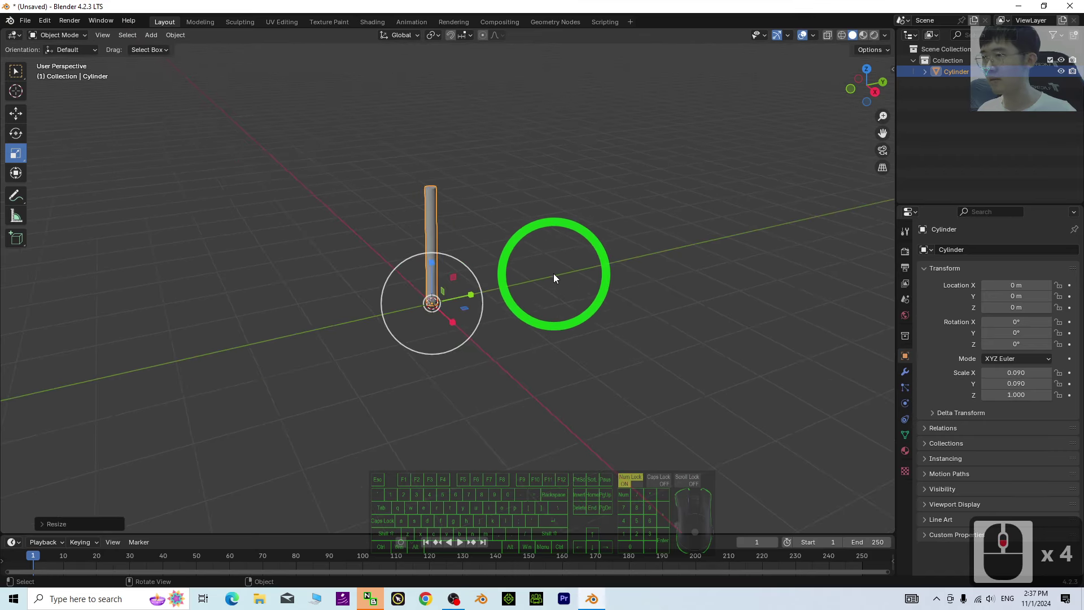
{"action": "middle_click_drag", "start_coordinate": [551, 272], "coordinate": [529, 267]}
{"action": "left_click_drag", "start_coordinate": [461, 308], "coordinate": [454, 308]}
Step: Duplicate the thin upright cylinder in place, without moving the copy
{"action": "scroll", "coordinate": [431, 211], "scroll_direction": "up", "scroll_amount": 2}
{"action": "left_click", "coordinate": [421, 206]}
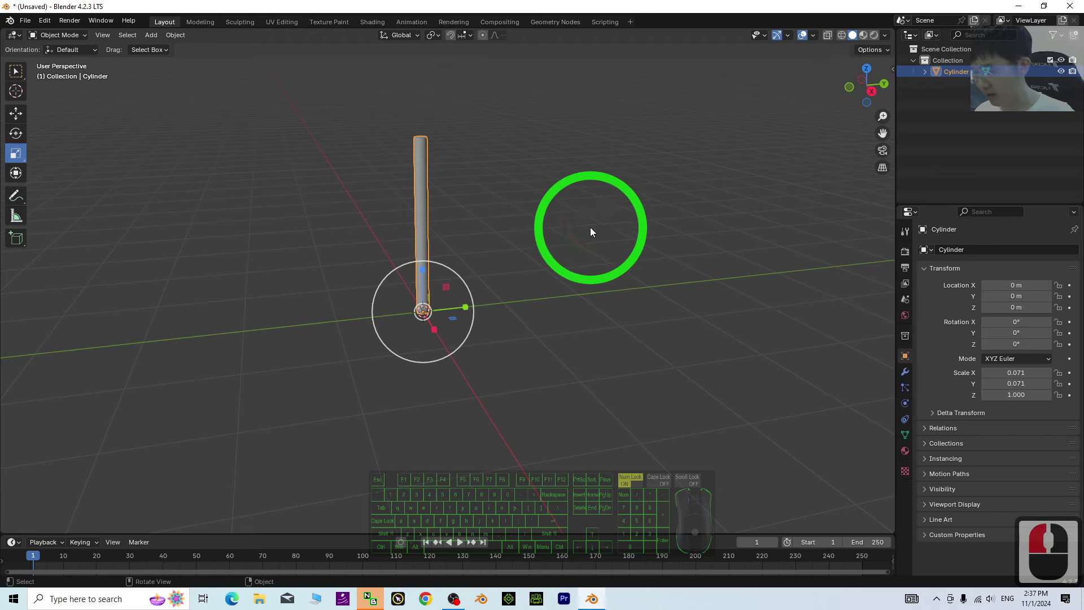
{"action": "key", "text": "shift+d"}
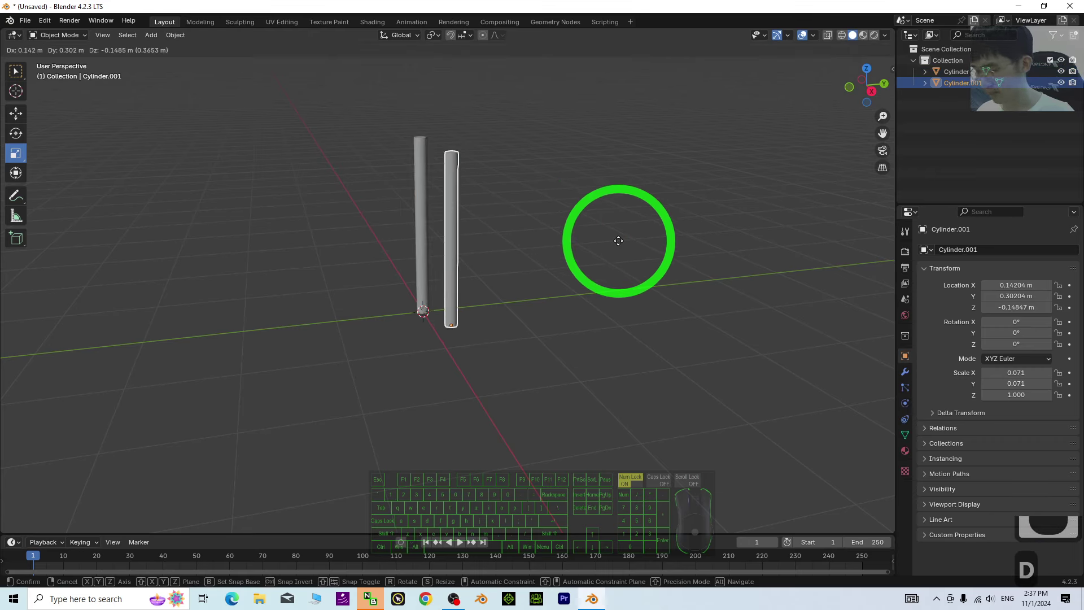
{"action": "key", "text": "Escape"}
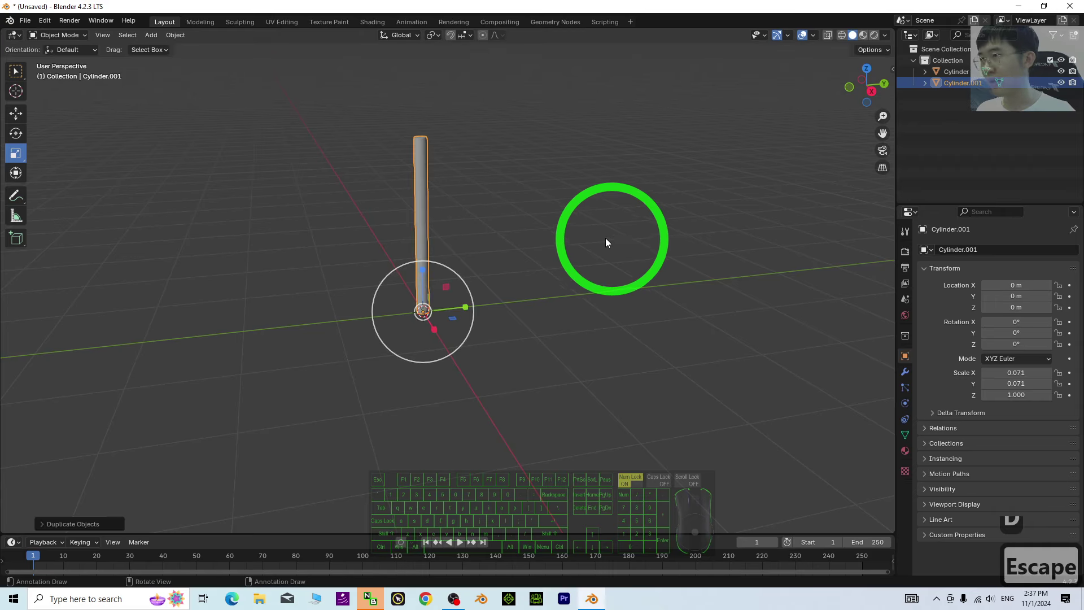
Step: Rotate the duplicated cylinder about the X axis and set its X rotation to -90°
{"action": "left_click", "coordinate": [14, 135]}
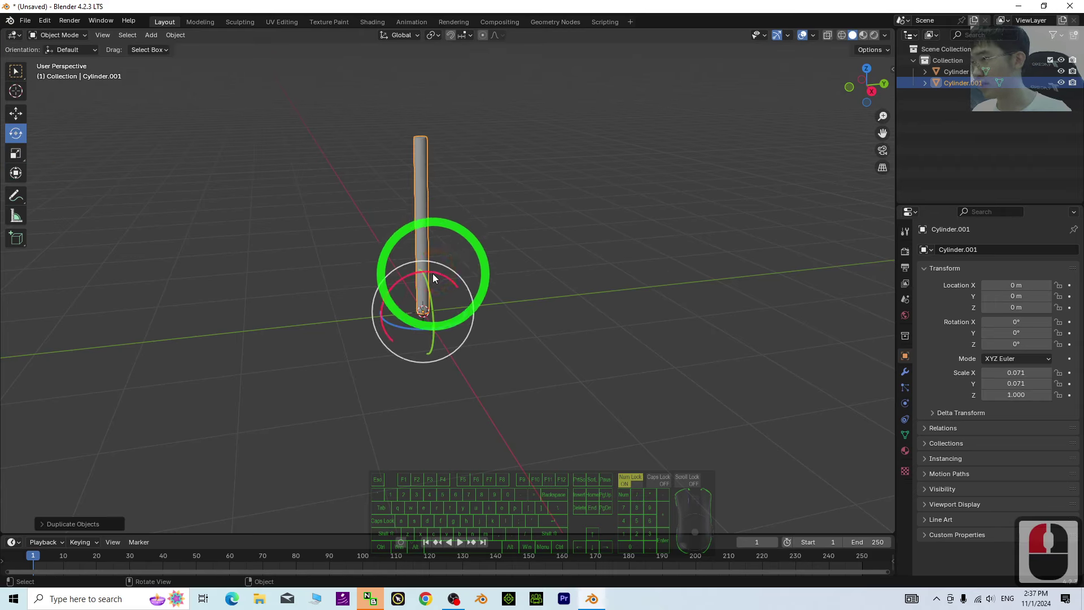
{"action": "left_click_drag", "start_coordinate": [435, 272], "coordinate": [519, 334]}
{"action": "left_click", "coordinate": [1014, 321]}
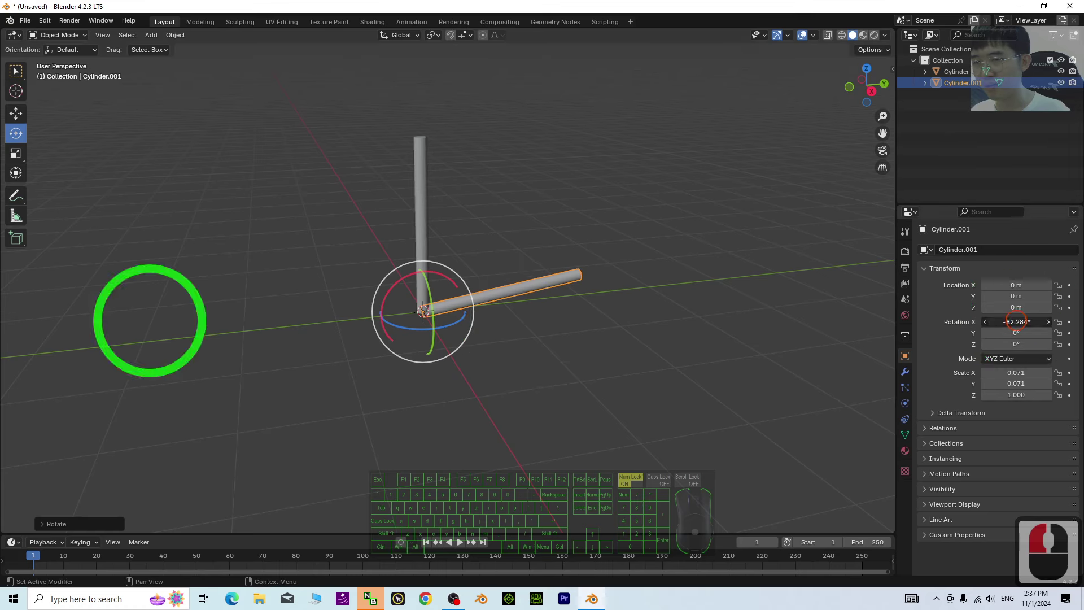
{"action": "type", "text": "-90"}
{"action": "key", "text": "Return"}
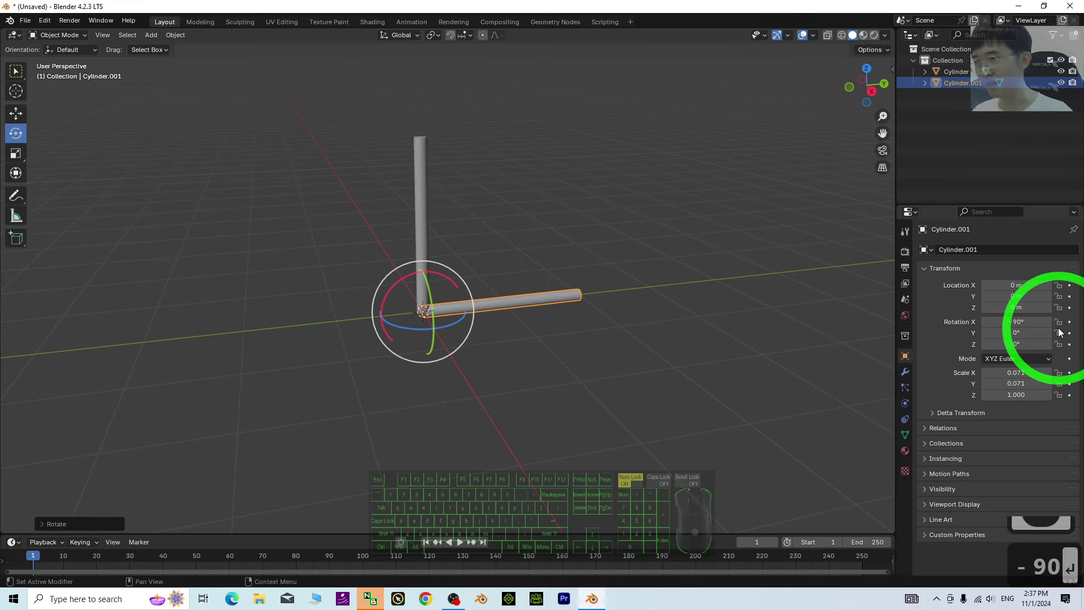
Step: Shorten the horizontal cylinder along its length to a Z scale of about 0.746
{"action": "middle_click_drag", "start_coordinate": [689, 327], "coordinate": [580, 321]}
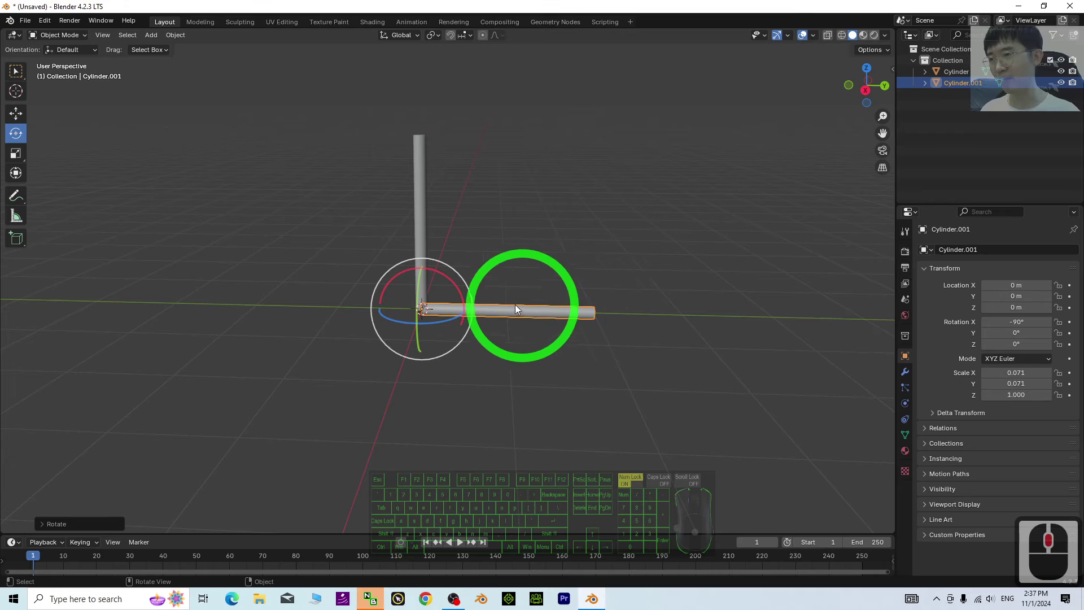
{"action": "scroll", "coordinate": [629, 371], "scroll_direction": "up", "scroll_amount": 3}
{"action": "scroll", "coordinate": [670, 340], "scroll_direction": "down", "scroll_amount": 2}
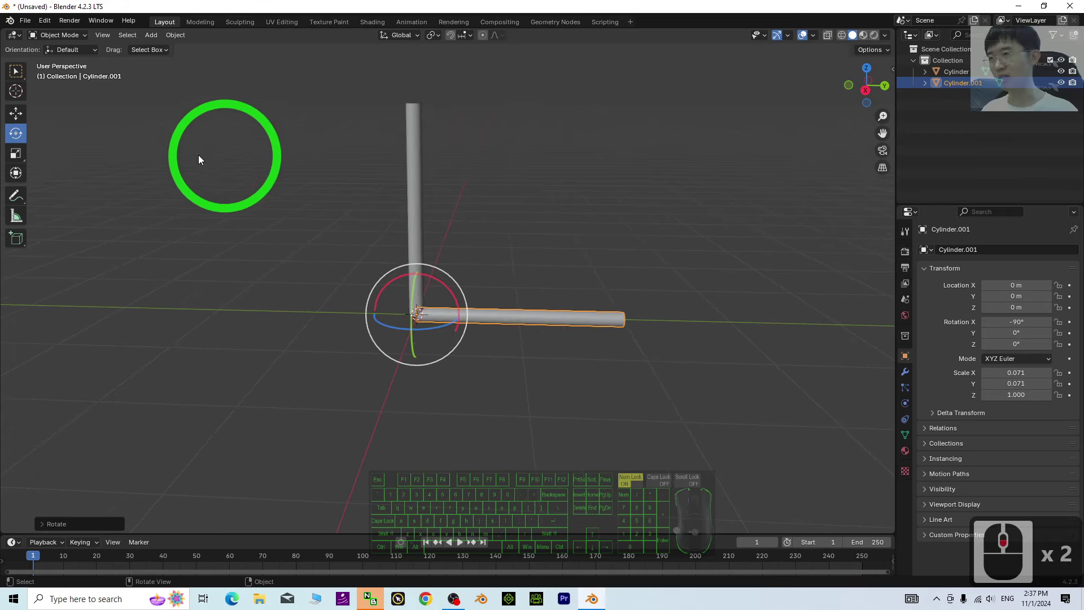
{"action": "left_click", "coordinate": [16, 153]}
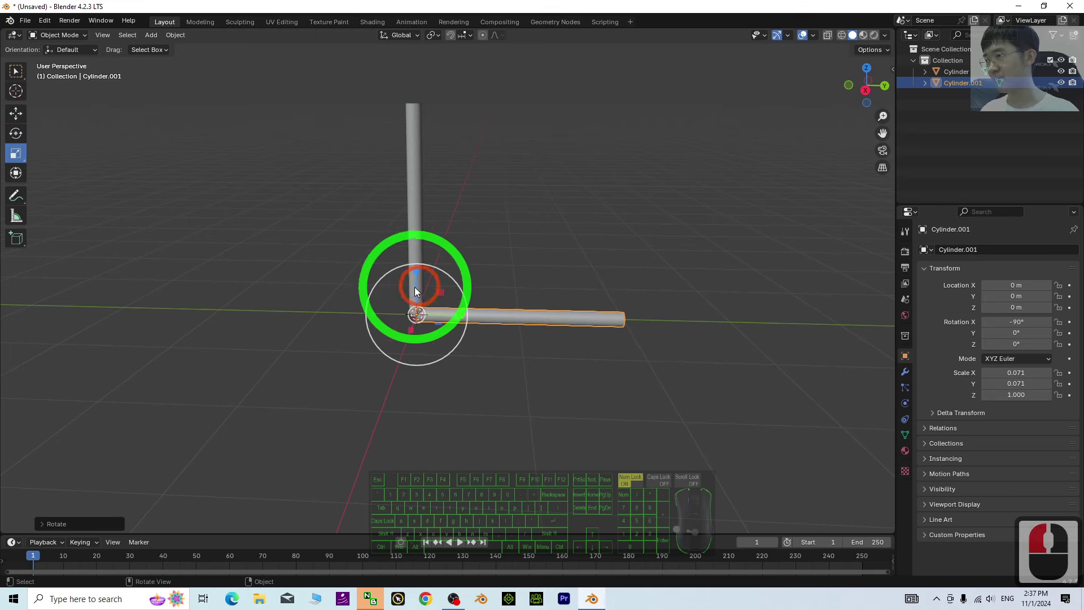
{"action": "left_click_drag", "start_coordinate": [461, 314], "coordinate": [448, 314]}
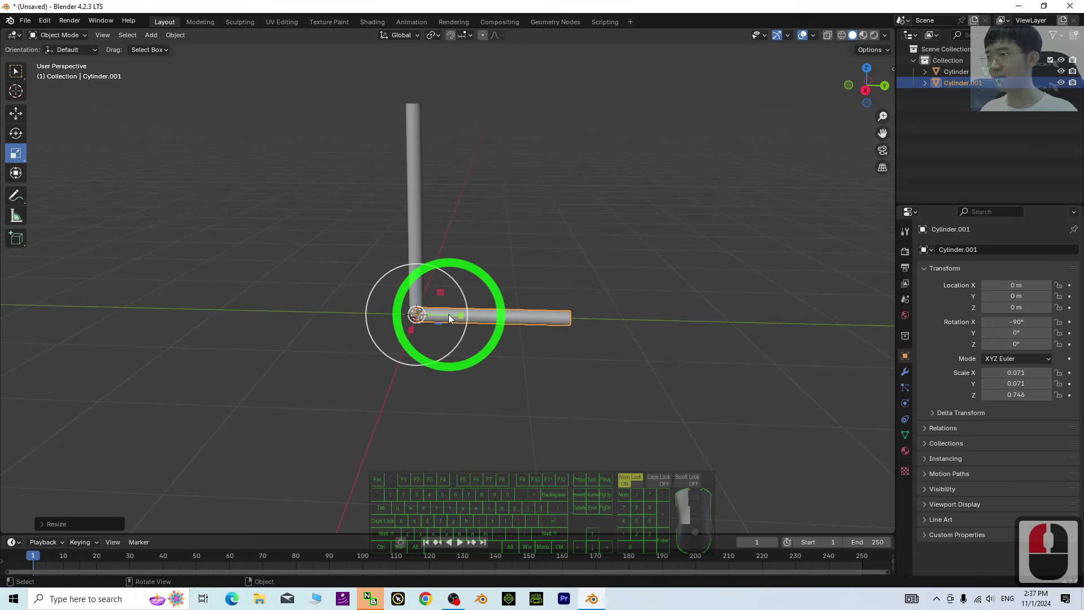
Step: Switch the viewport to material preview shading and give the vertical cylinder a new material with a red base color
{"action": "middle_click_drag", "start_coordinate": [647, 236], "coordinate": [699, 254]}
{"action": "left_click", "coordinate": [863, 35]}
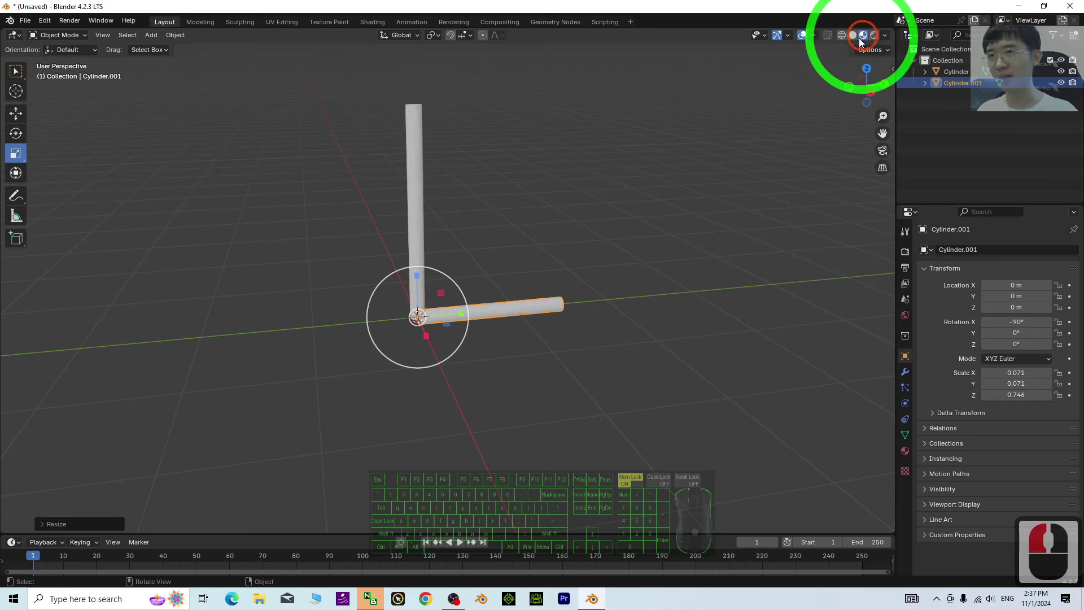
{"action": "double_click", "coordinate": [414, 170]}
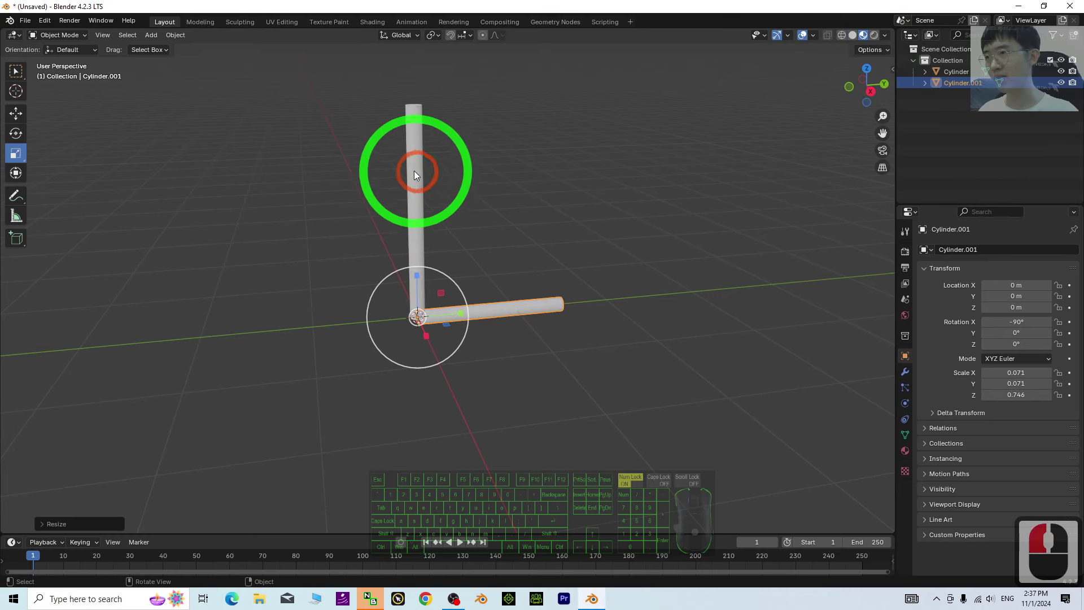
{"action": "left_click", "coordinate": [905, 450]}
{"action": "left_click", "coordinate": [969, 302]}
{"action": "left_click", "coordinate": [1009, 370]}
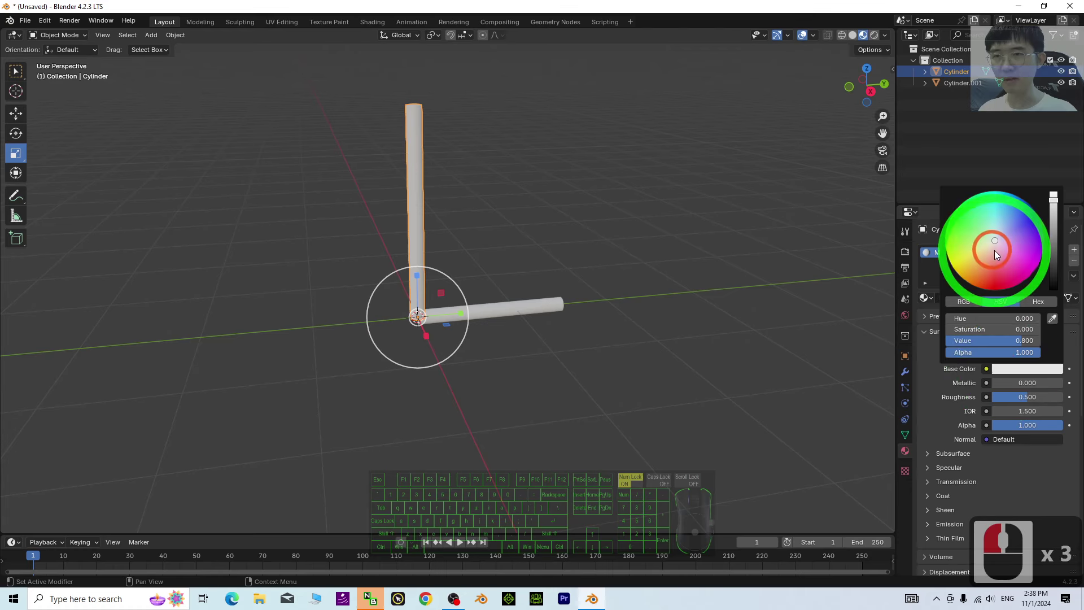
{"action": "left_click", "coordinate": [997, 286]}
Step: Give the horizontal cylinder a new material with a blue base color
{"action": "left_click", "coordinate": [531, 326]}
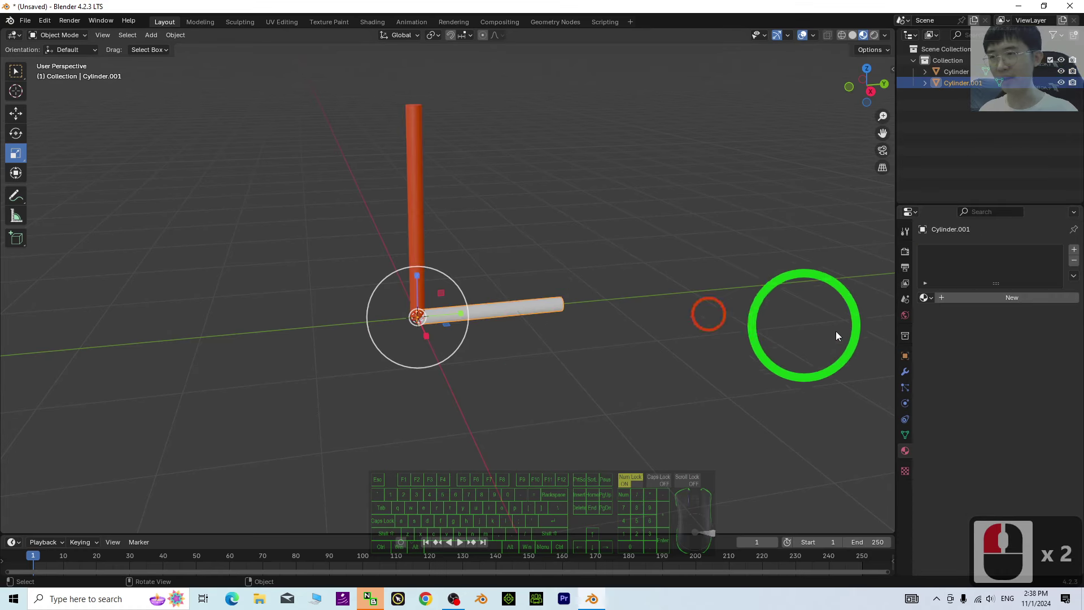
{"action": "left_click", "coordinate": [996, 297]}
{"action": "left_click", "coordinate": [1016, 370]}
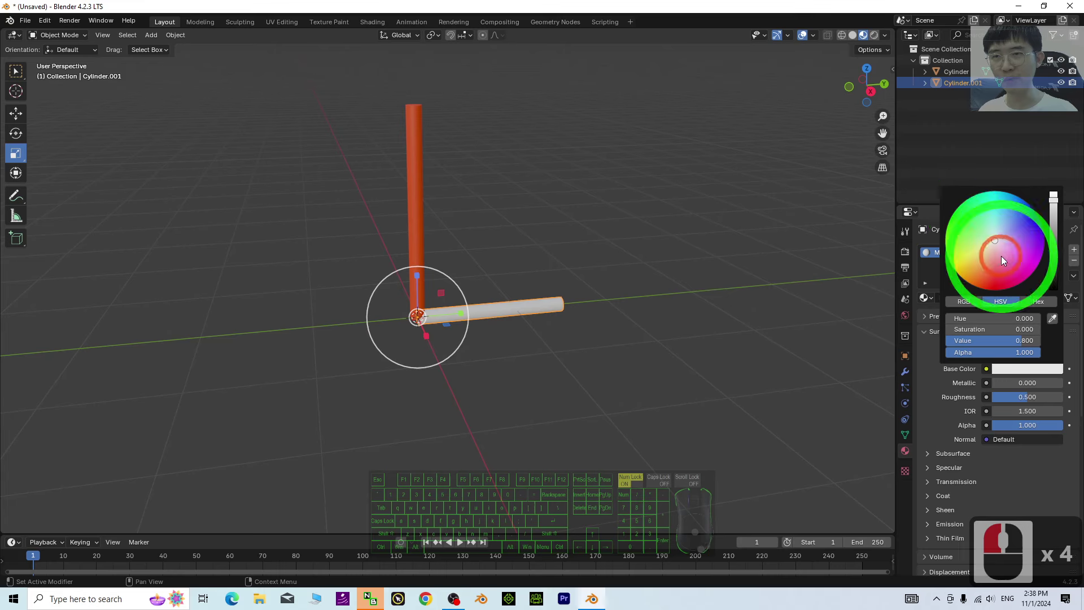
{"action": "left_click", "coordinate": [1023, 201]}
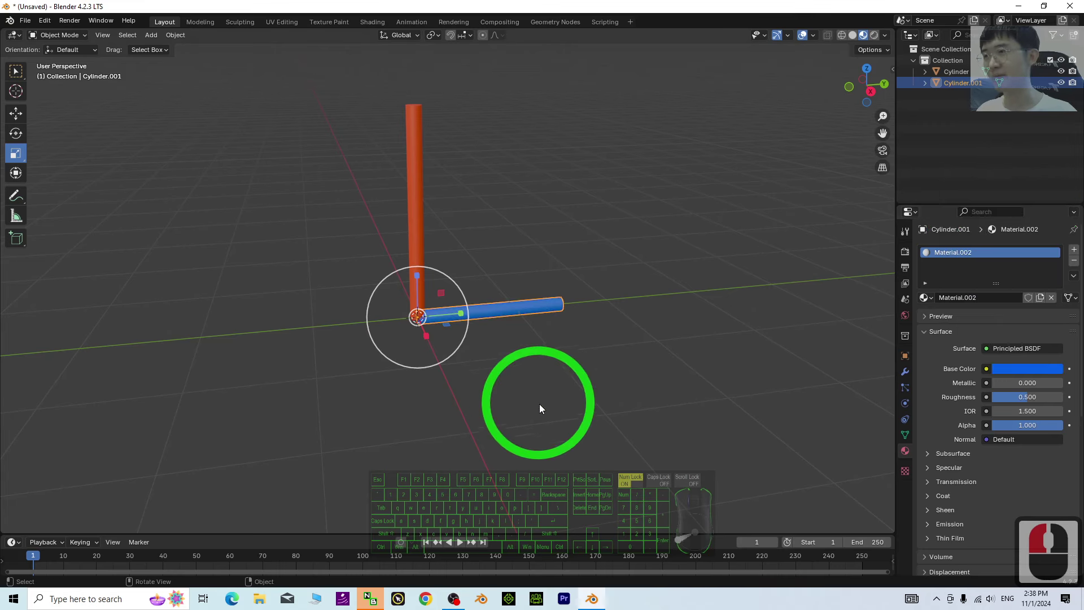
Step: Thicken the horizontal blue cylinder to X and Y scales of about 0.109 while leaving its length out of the scaling
{"action": "left_click", "coordinate": [605, 384]}
{"action": "left_click", "coordinate": [390, 174]}
{"action": "scroll", "coordinate": [711, 280], "scroll_direction": "up", "scroll_amount": 3}
{"action": "scroll", "coordinate": [516, 305], "scroll_direction": "down", "scroll_amount": 3}
{"action": "left_click", "coordinate": [515, 308]}
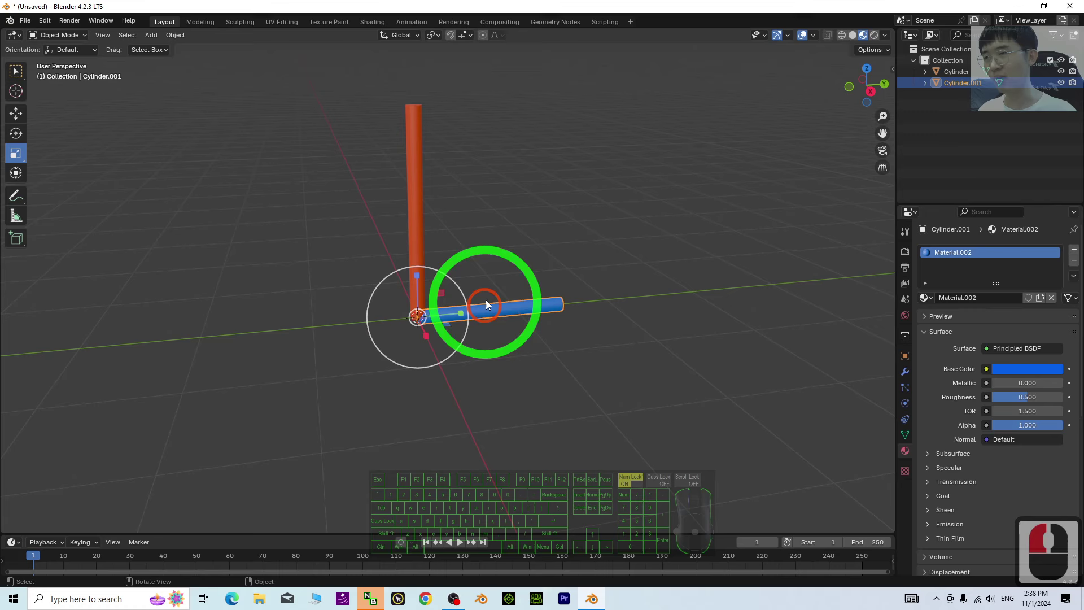
{"action": "left_click", "coordinate": [903, 354]}
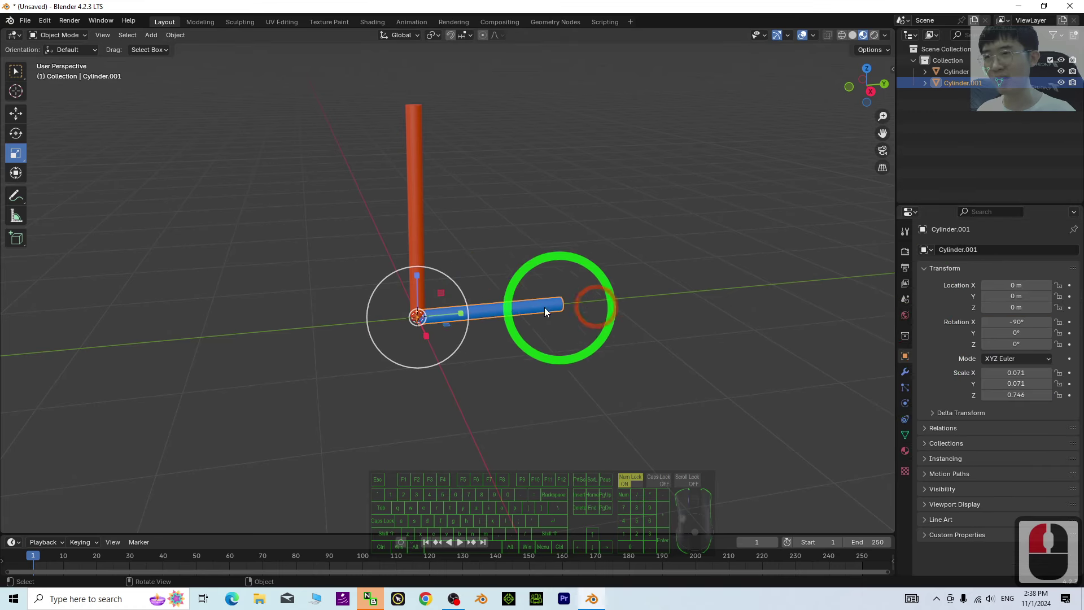
{"action": "scroll", "coordinate": [542, 372], "scroll_direction": "up", "scroll_amount": 3}
{"action": "middle_click_drag", "start_coordinate": [540, 389], "coordinate": [435, 321]}
{"action": "key", "text": "s"}
{"action": "key", "text": "shift+y"}
{"action": "left_click", "coordinate": [452, 319]}
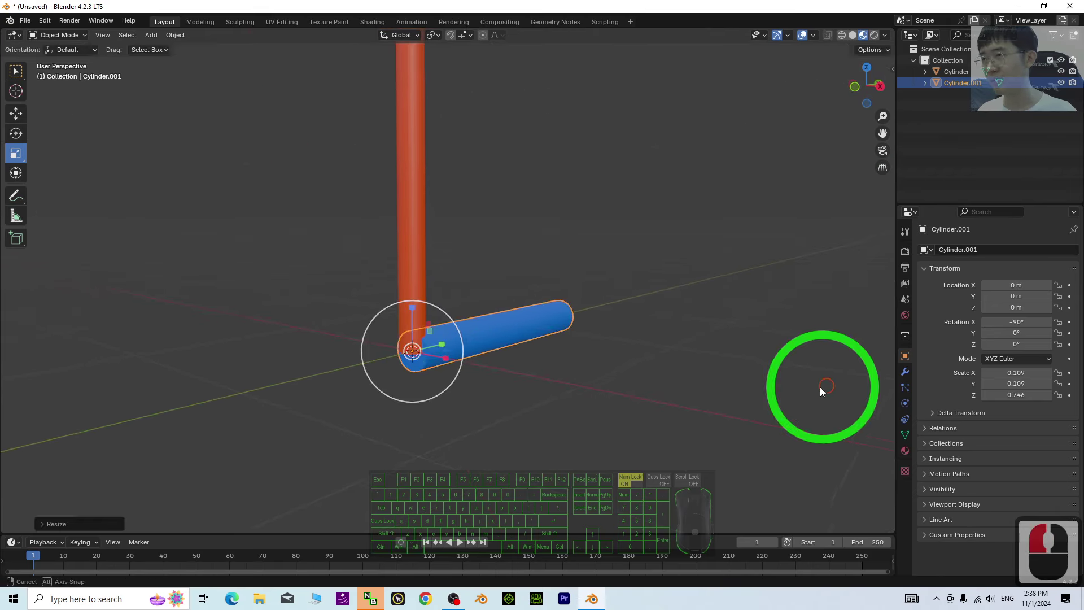
Step: Shorten the blue cylinder along its length to a Z scale of about 0.725
{"action": "middle_click_drag", "start_coordinate": [819, 387], "coordinate": [513, 367]}
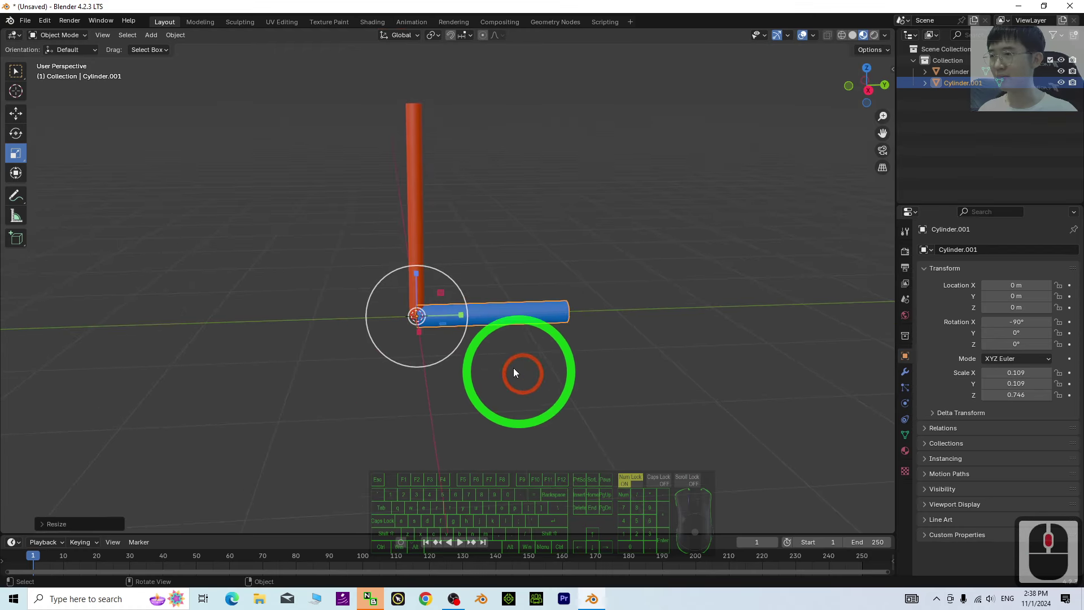
{"action": "key", "text": "s"}
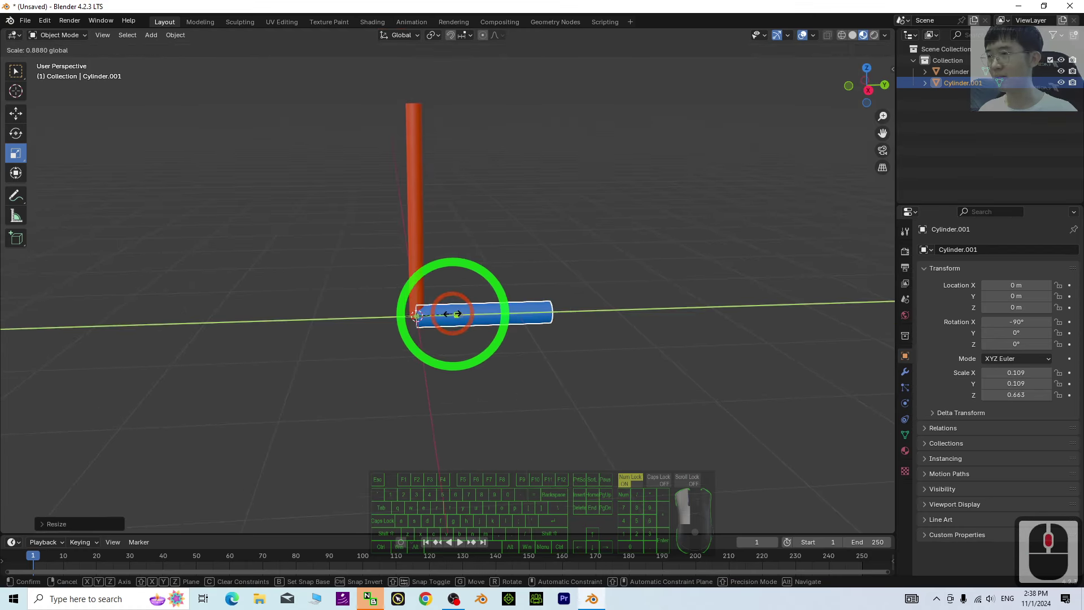
{"action": "right_click", "coordinate": [461, 314]}
Step: Stand the blue cylinder upright by setting its X rotation to 0°
{"action": "double_click", "coordinate": [1005, 322]}
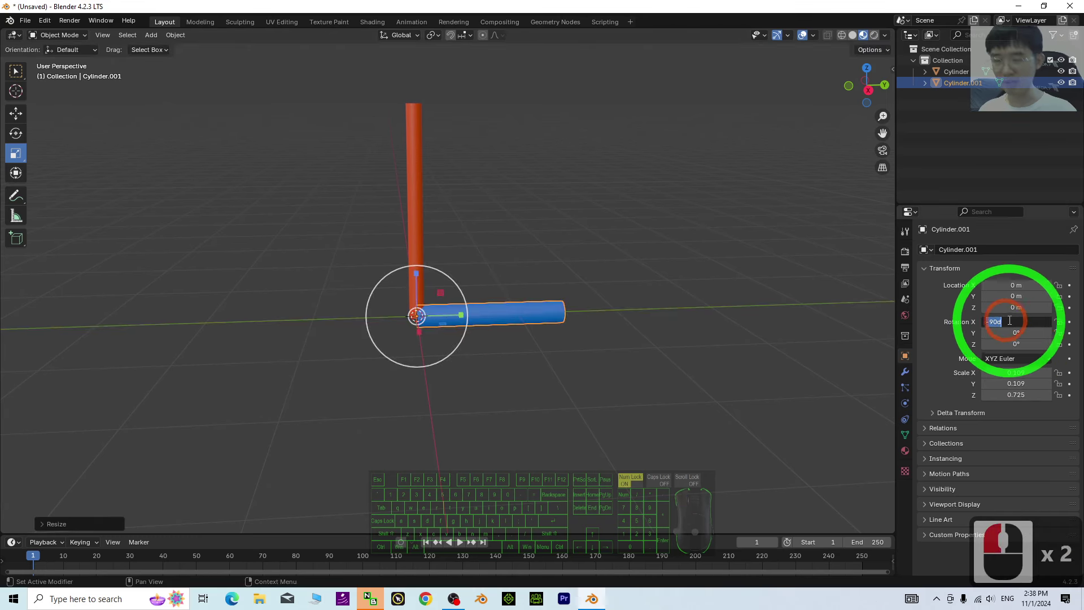
{"action": "type", "text": "0"}
{"action": "key", "text": "Return"}
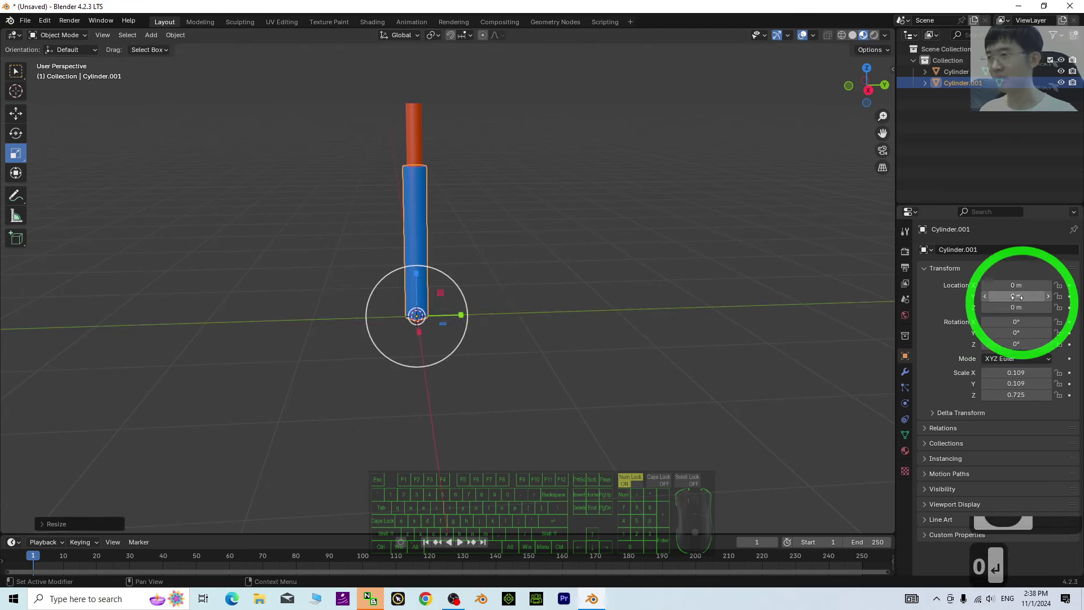
Step: Inspect the overlapping red and blue cylinders and compare their transform values
{"action": "middle_click_drag", "start_coordinate": [516, 245], "coordinate": [517, 205]}
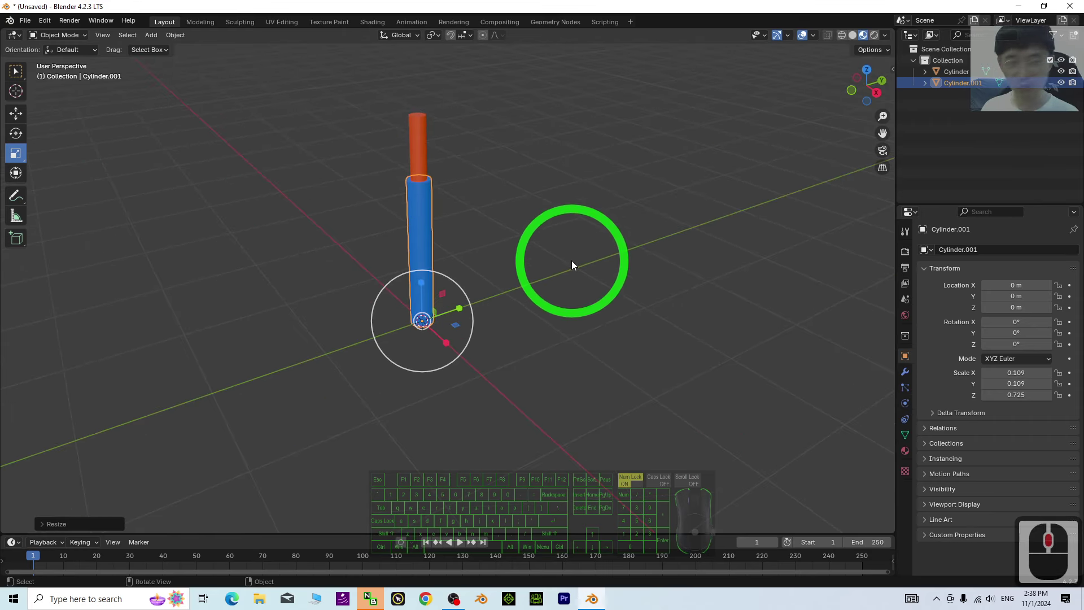
{"action": "scroll", "coordinate": [592, 255], "scroll_direction": "up", "scroll_amount": 2}
{"action": "scroll", "coordinate": [609, 252], "scroll_direction": "down", "scroll_amount": 2}
{"action": "middle_click_drag", "start_coordinate": [706, 285], "coordinate": [674, 302], "text": "shift"}
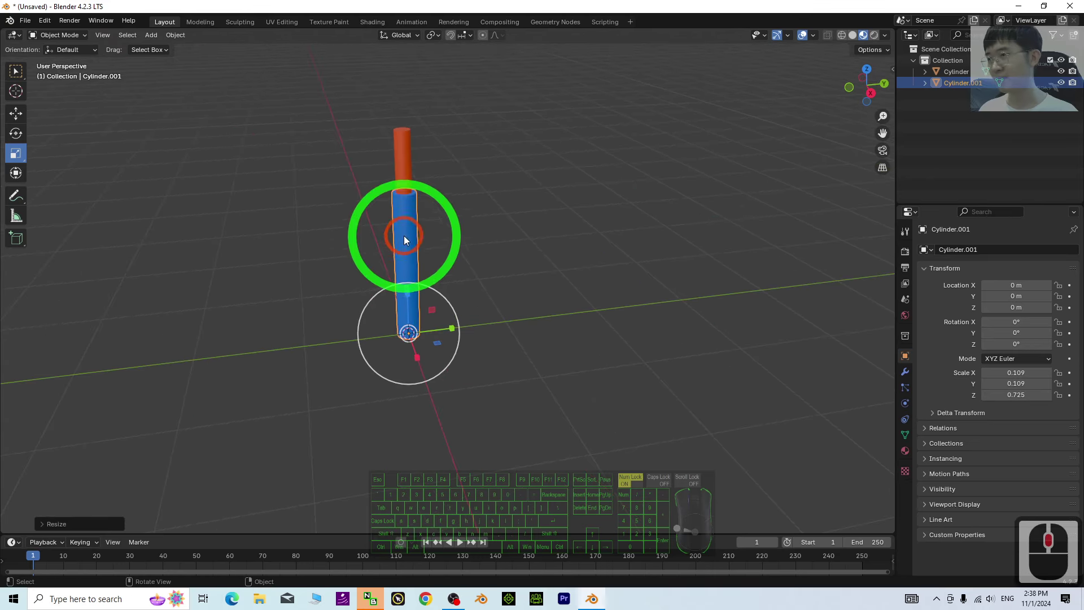
{"action": "left_click", "coordinate": [410, 167]}
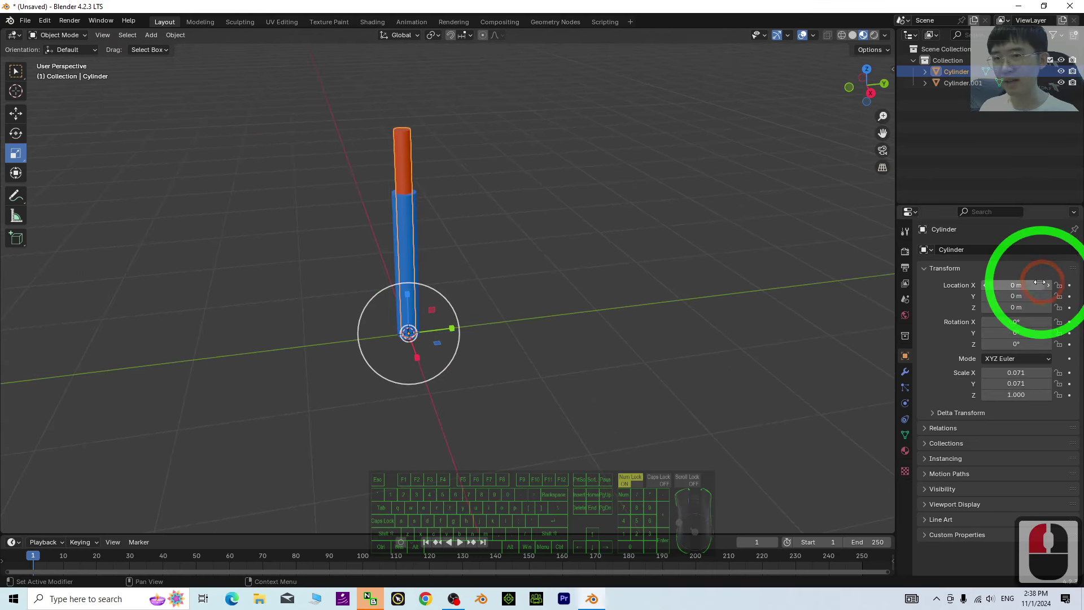
{"action": "left_click", "coordinate": [409, 217]}
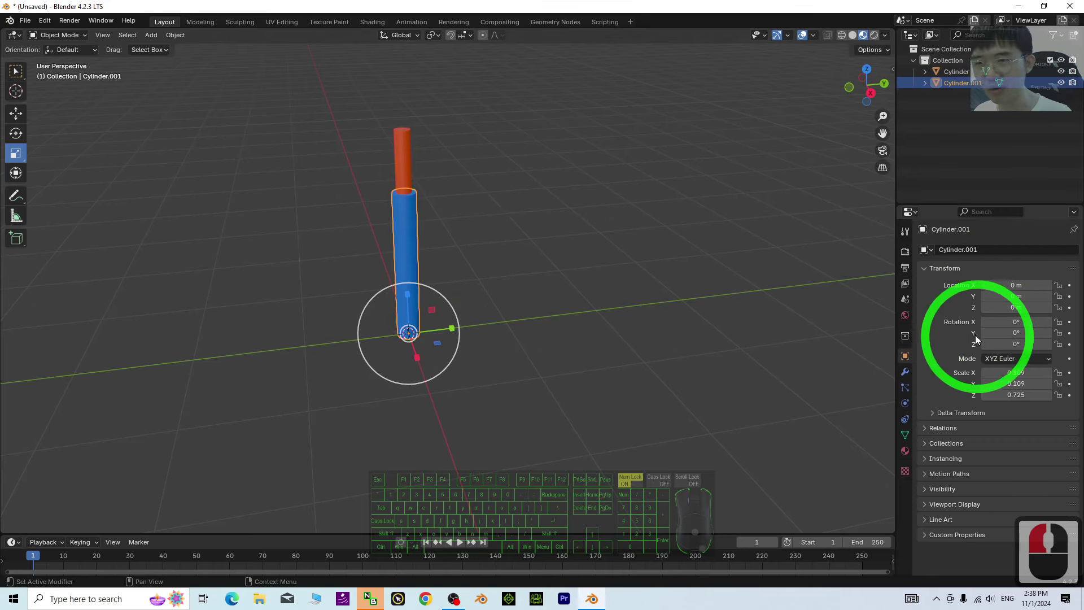
{"action": "left_click", "coordinate": [387, 156]}
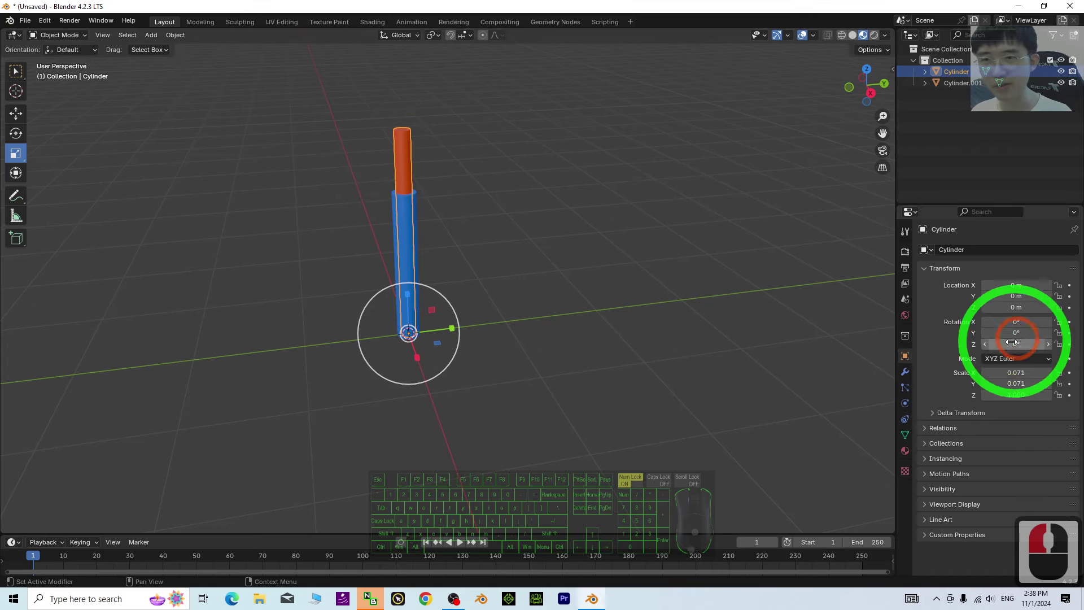
{"action": "left_click", "coordinate": [422, 228]}
{"action": "middle_click_drag", "start_coordinate": [634, 249], "coordinate": [609, 338], "text": "shift"}
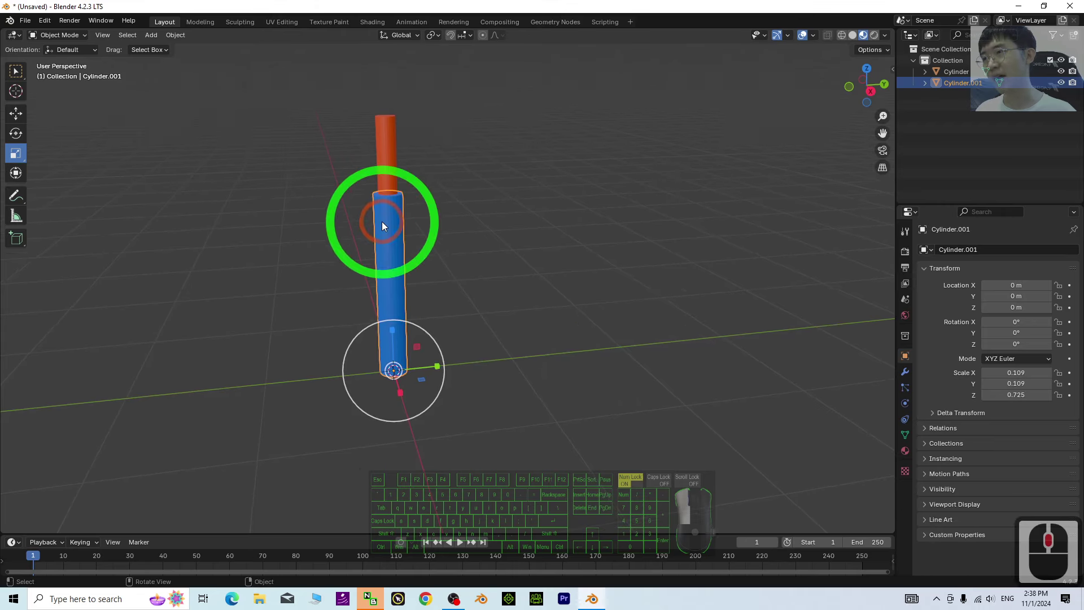
{"action": "left_click", "coordinate": [404, 208]}
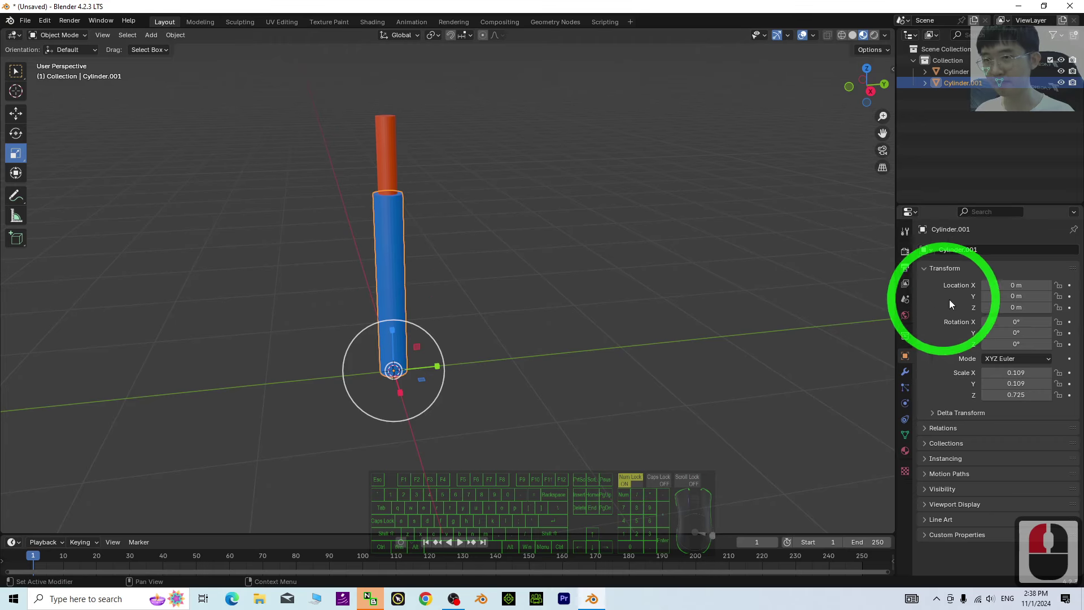
Step: Try rotating the blue cylinder about the X axis by about -10° and undo the rotation
{"action": "left_click", "coordinate": [16, 133]}
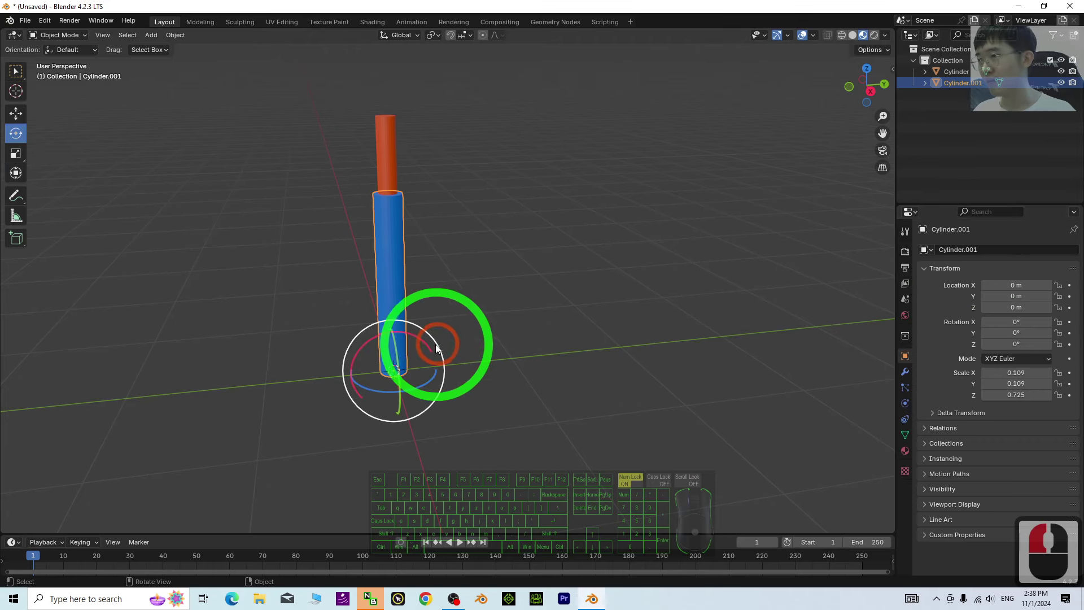
{"action": "left_click_drag", "start_coordinate": [421, 346], "coordinate": [432, 338]}
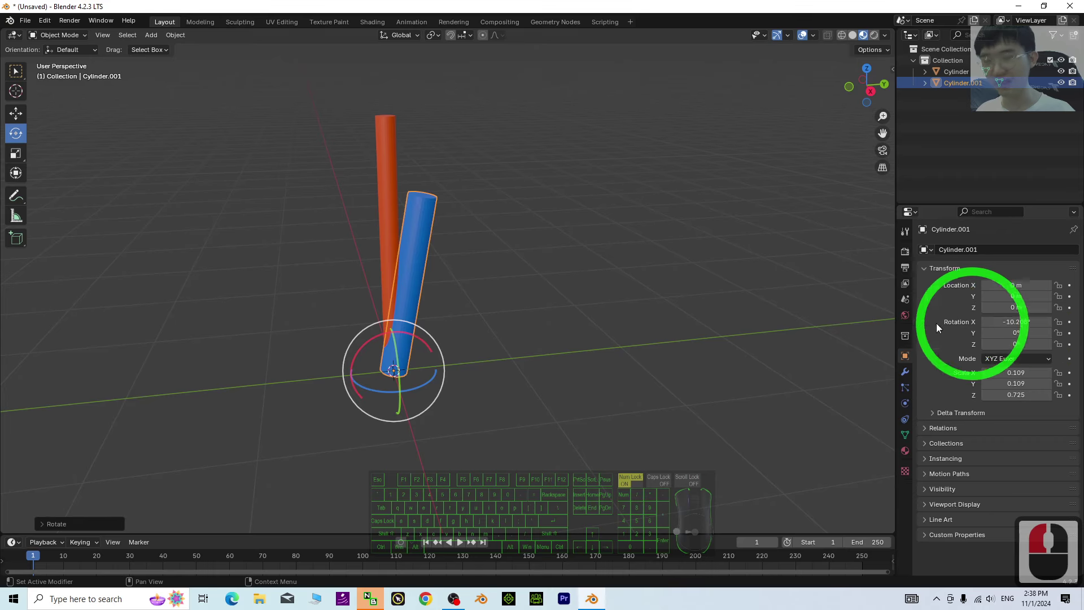
{"action": "key", "text": "ctrl+z"}
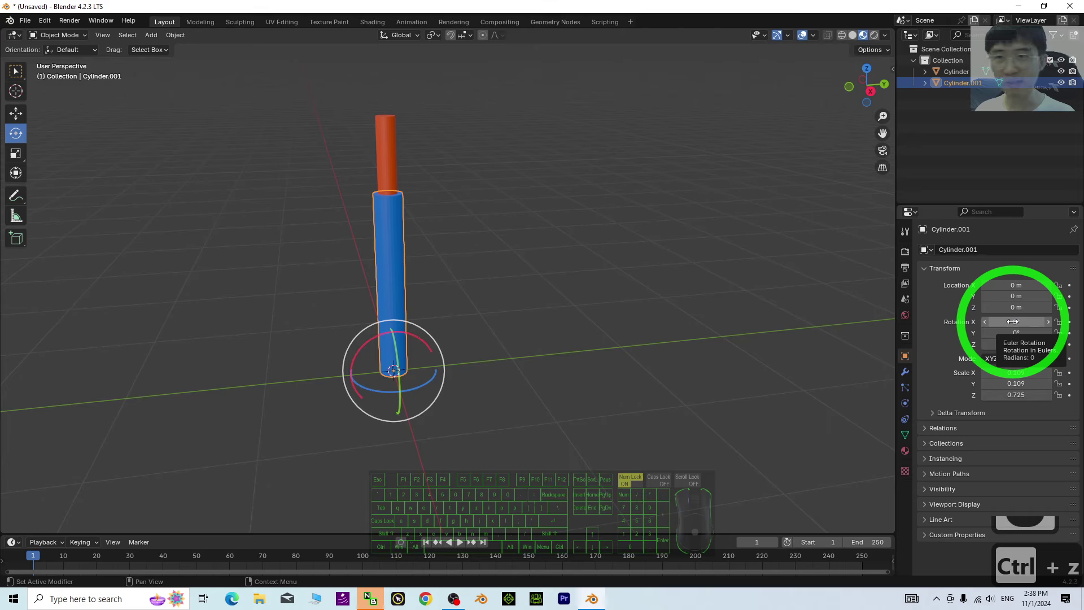
Step: Add a driver to the blue cylinder's X rotation and open a Drivers editor in a new area split from the timeline
{"action": "right_click", "coordinate": [1014, 322]}
{"action": "left_click", "coordinate": [934, 346]}
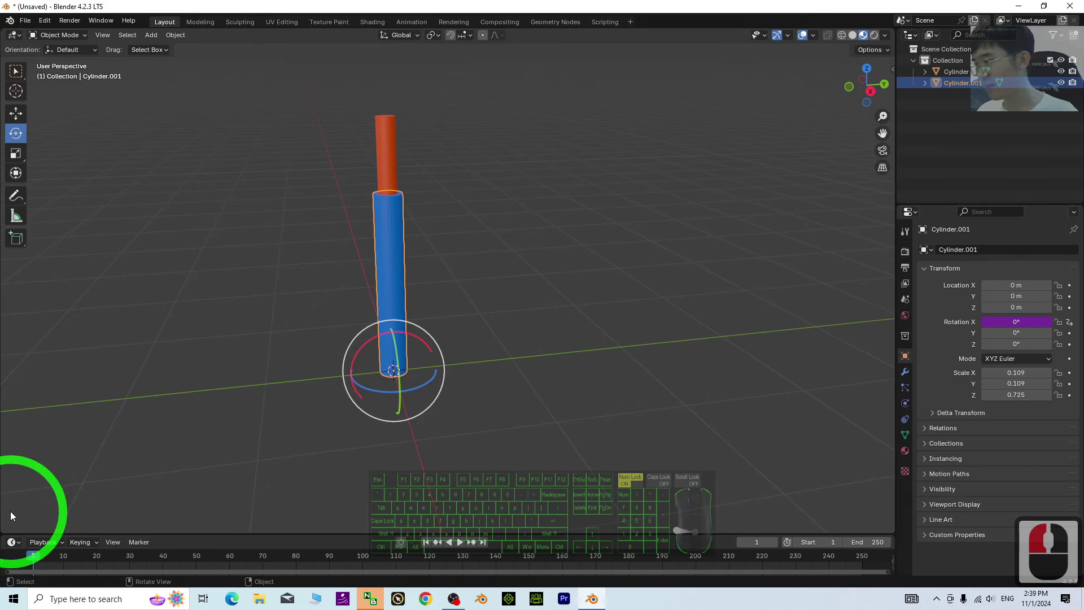
{"action": "left_click_drag", "start_coordinate": [48, 533], "coordinate": [6, 529]}
{"action": "left_click", "coordinate": [12, 428]}
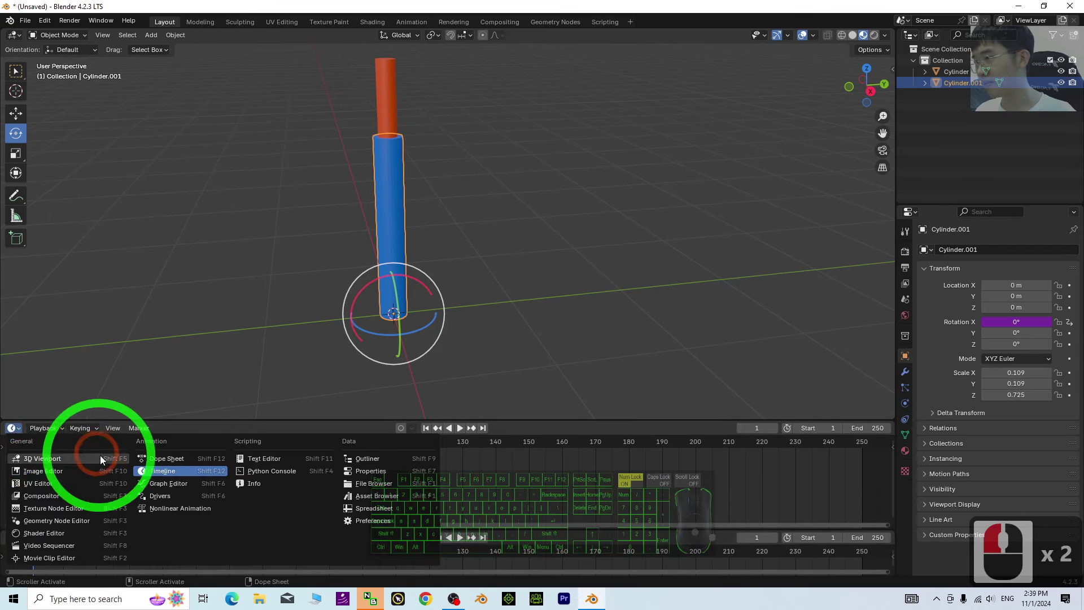
{"action": "left_click", "coordinate": [161, 499]}
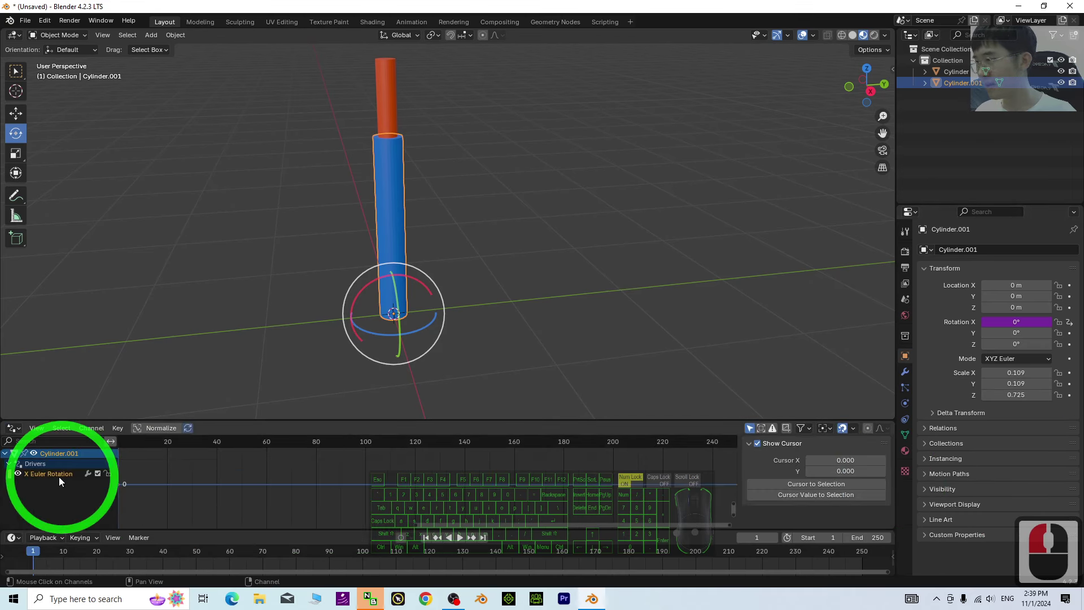
Step: Show the driver settings of the X Euler Rotation channel and enlarge the Drivers editor to reach its input variable
{"action": "left_click", "coordinate": [44, 473]}
{"action": "left_click", "coordinate": [41, 473]}
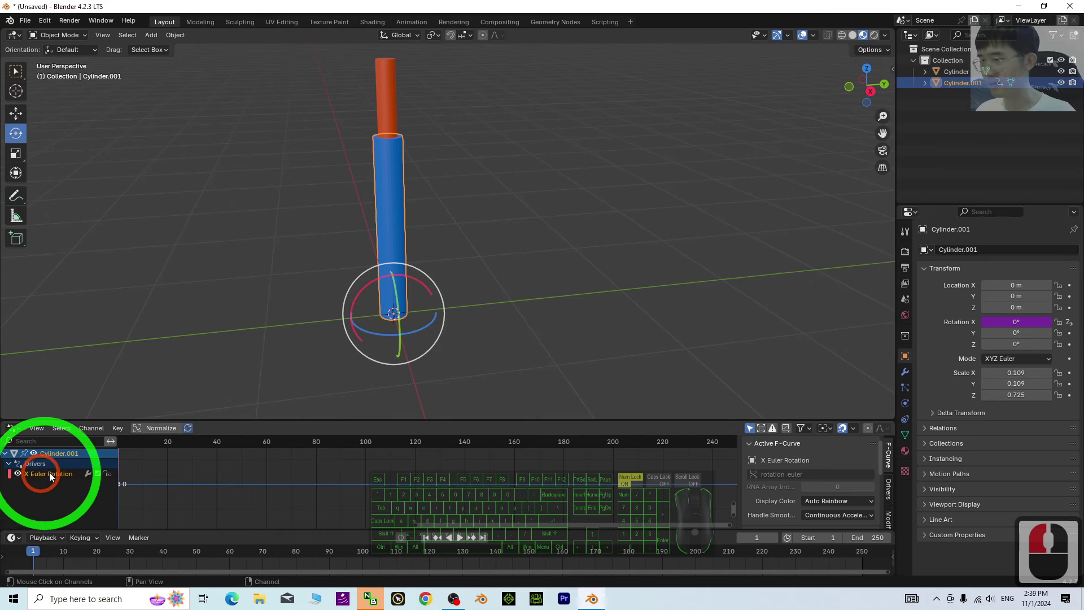
{"action": "left_click", "coordinate": [889, 491]}
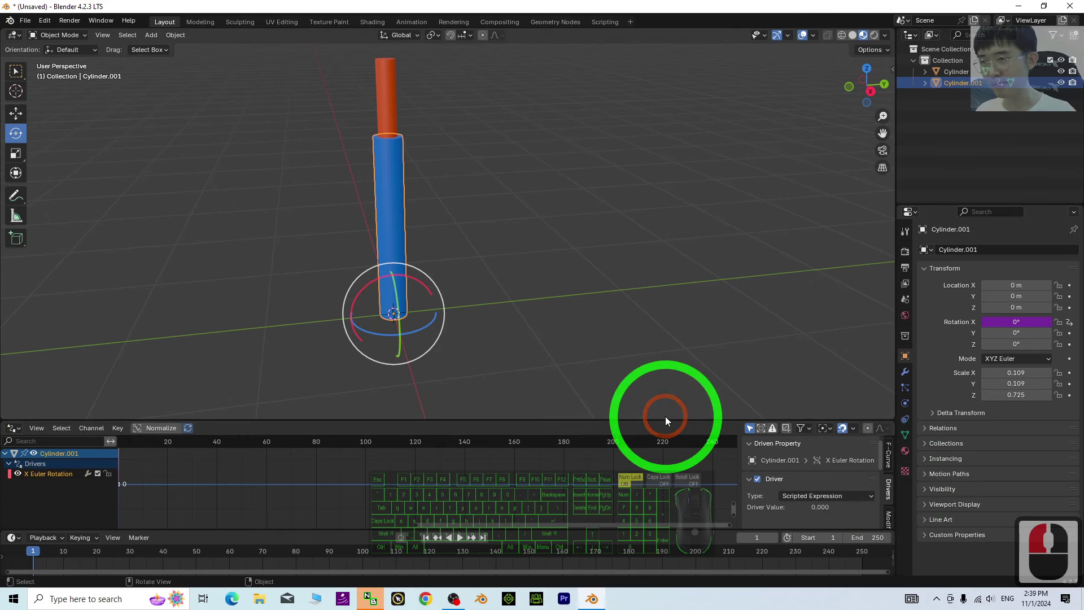
{"action": "left_click_drag", "start_coordinate": [666, 421], "coordinate": [659, 371]}
{"action": "scroll", "coordinate": [809, 468], "scroll_direction": "down", "scroll_amount": 5}
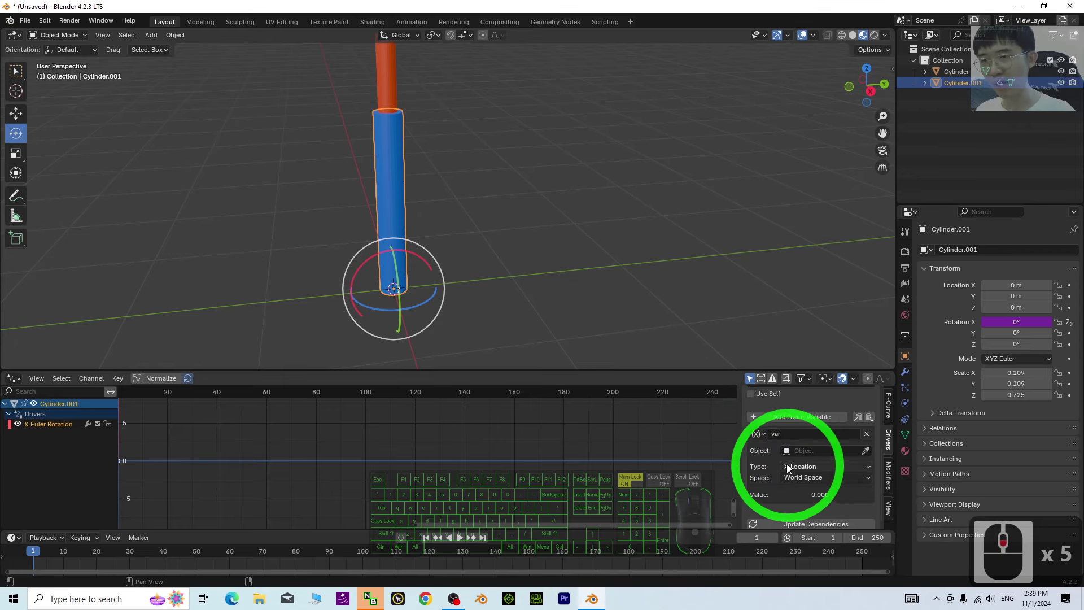
Step: Set the driver variable's object to the red cylinder and its type to X Rotation
{"action": "left_click", "coordinate": [866, 451]}
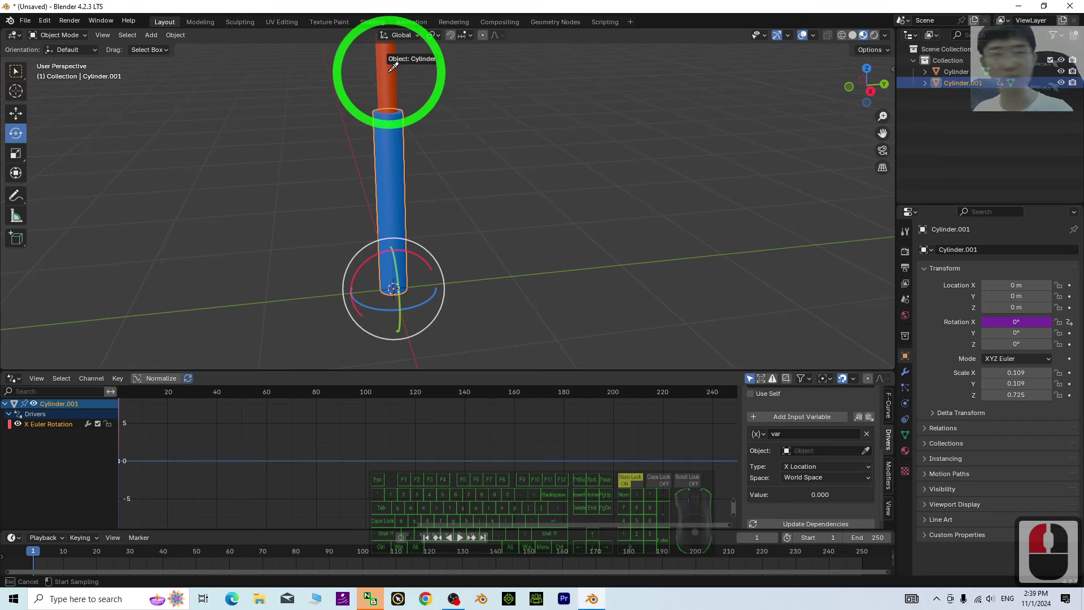
{"action": "scroll", "coordinate": [423, 124], "scroll_direction": "down", "scroll_amount": 3}
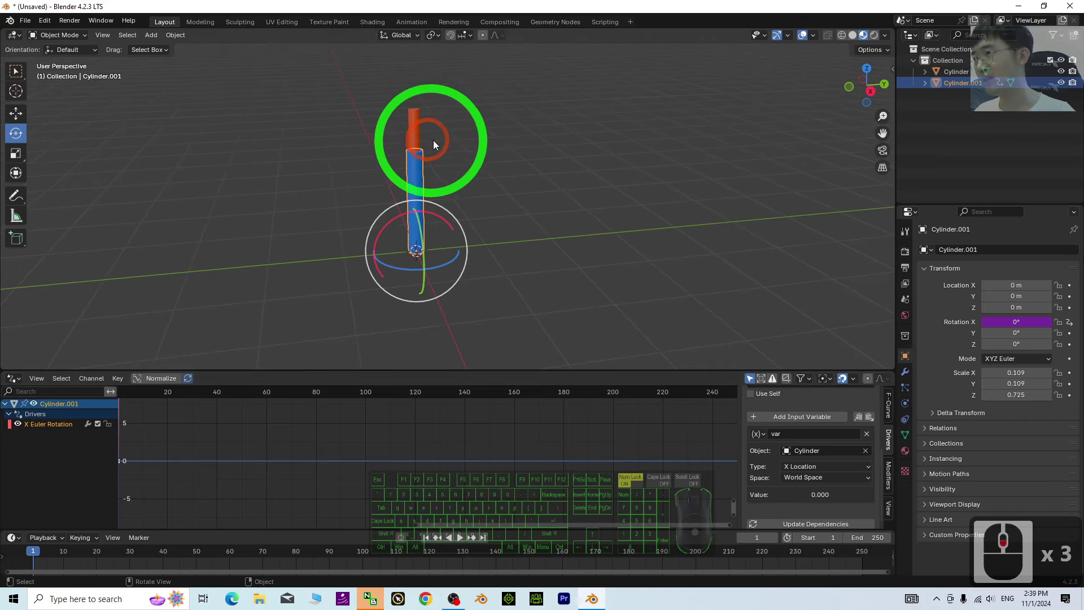
{"action": "scroll", "coordinate": [452, 141], "scroll_direction": "up", "scroll_amount": 2}
{"action": "middle_click_drag", "start_coordinate": [480, 158], "coordinate": [542, 217], "text": "shift"}
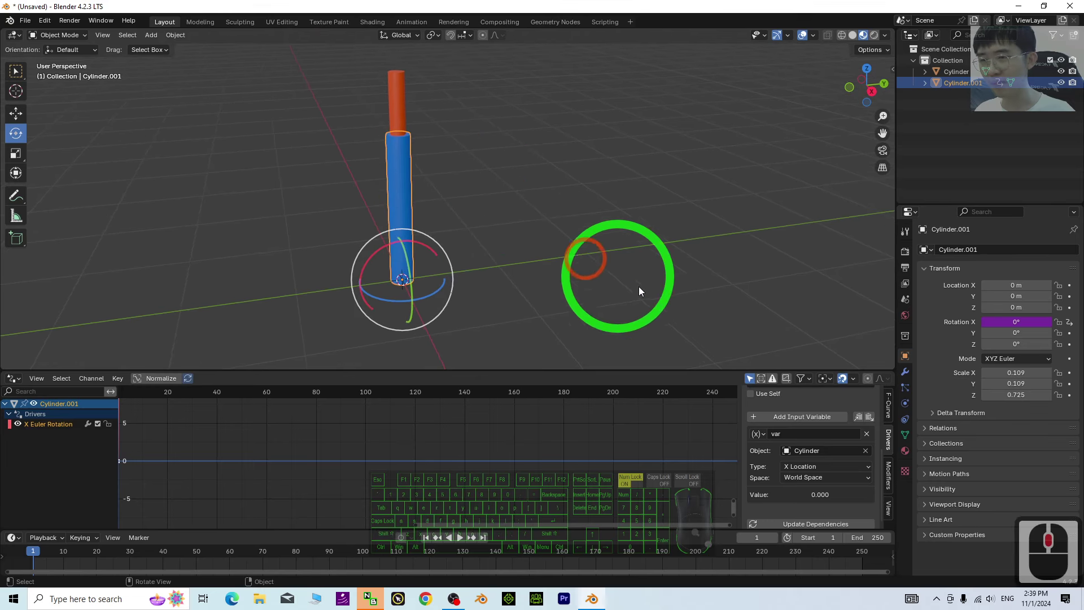
{"action": "left_click", "coordinate": [797, 466]}
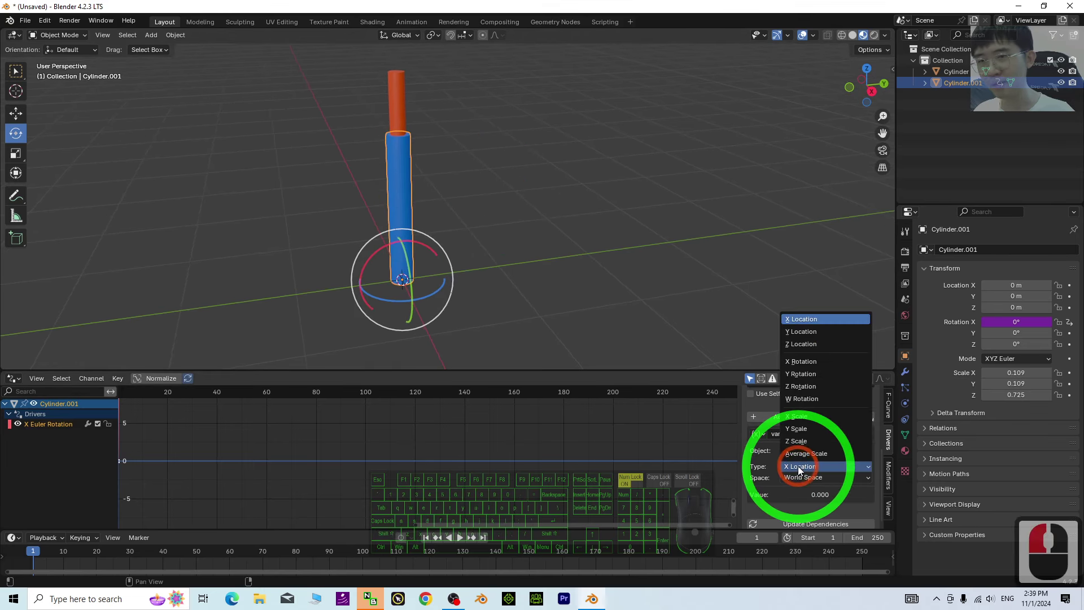
{"action": "left_click", "coordinate": [805, 362]}
Step: Change the driver's scripted expression to (1/12)var
{"action": "scroll", "coordinate": [828, 473], "scroll_direction": "up", "scroll_amount": 5}
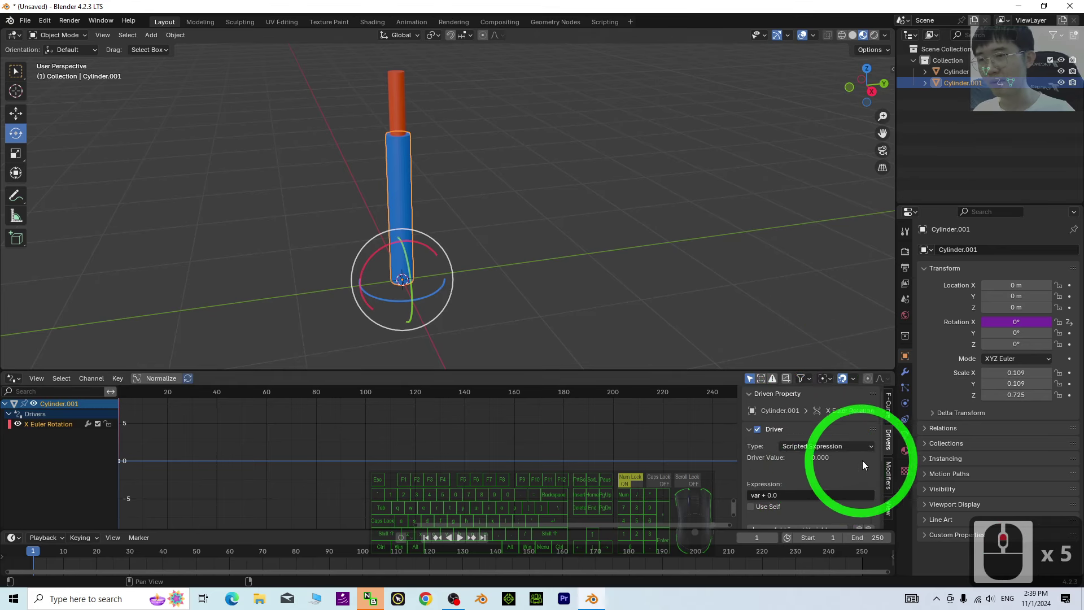
{"action": "double_click", "coordinate": [766, 495]}
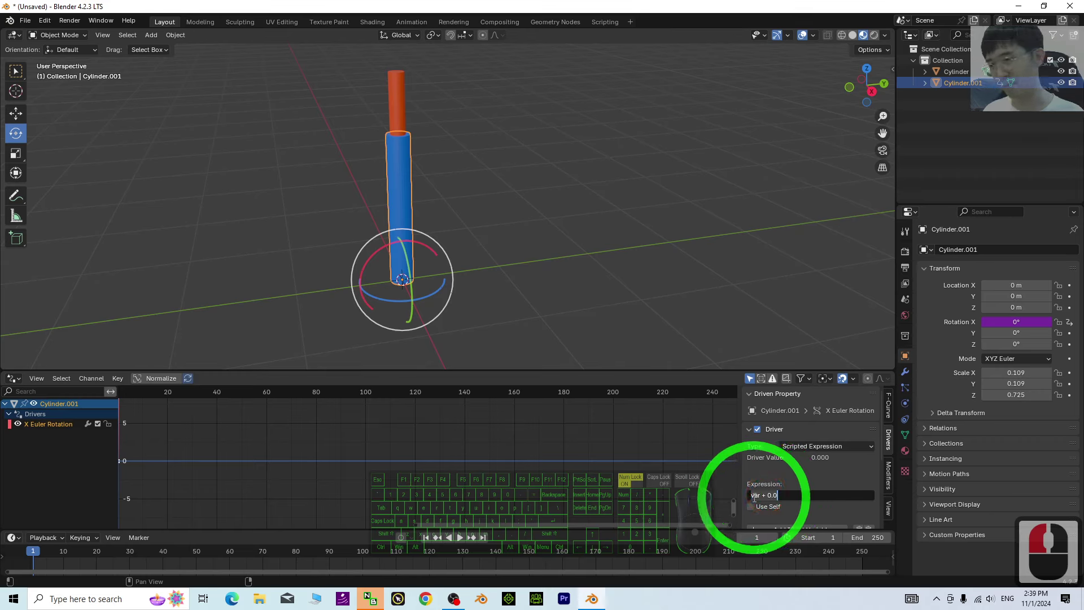
{"action": "left_click", "coordinate": [763, 498]}
{"action": "left_click_drag", "start_coordinate": [761, 498], "coordinate": [786, 495]}
{"action": "key", "text": "BackSpace"}
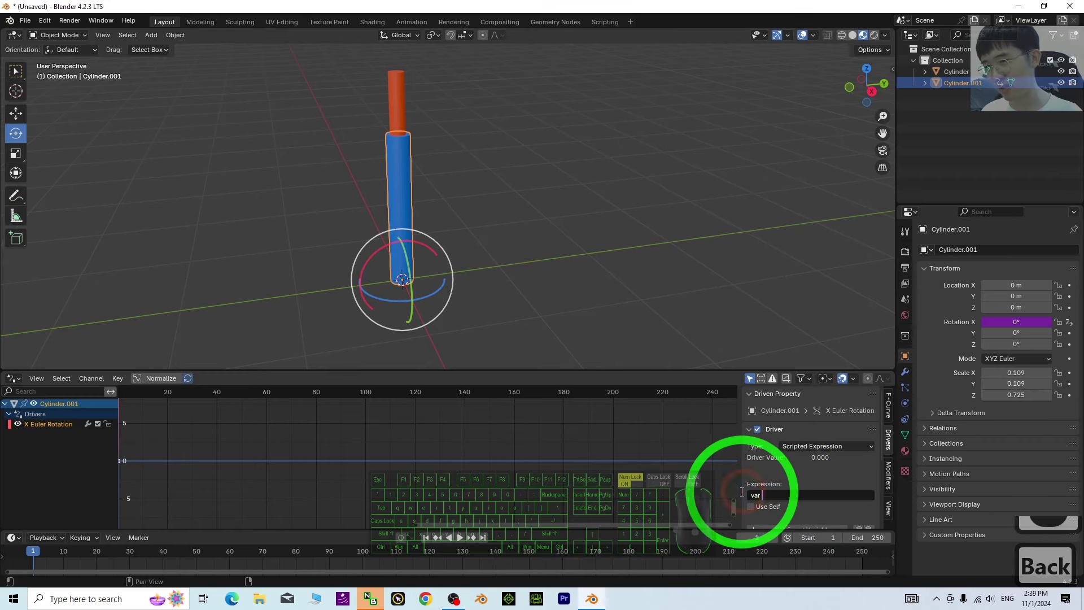
{"action": "left_click", "coordinate": [892, 474]}
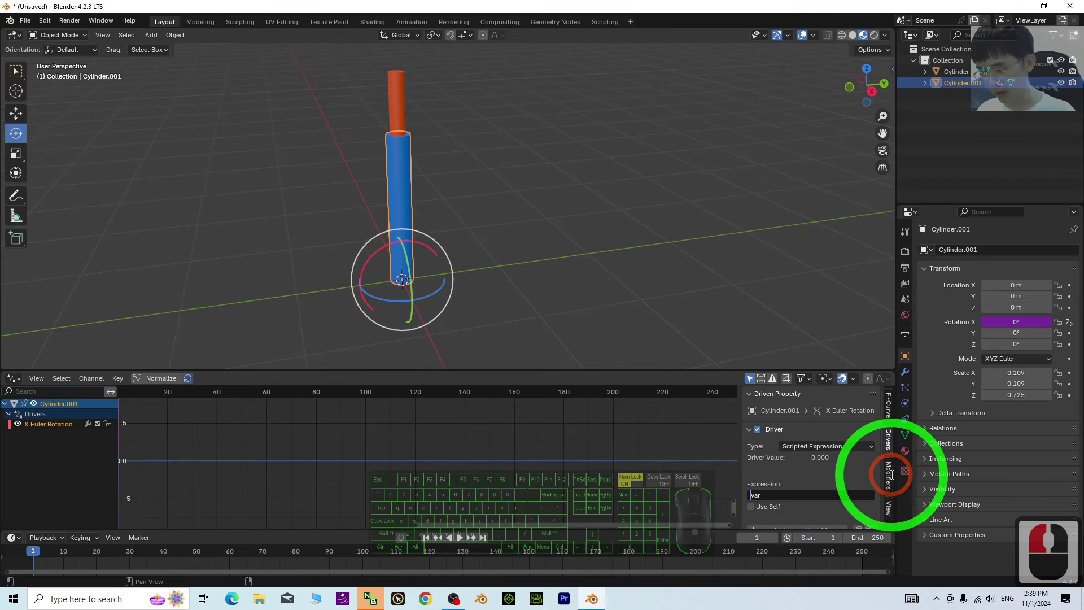
{"action": "key", "text": "BackSpace"}
{"action": "key", "text": "BackSpace"}
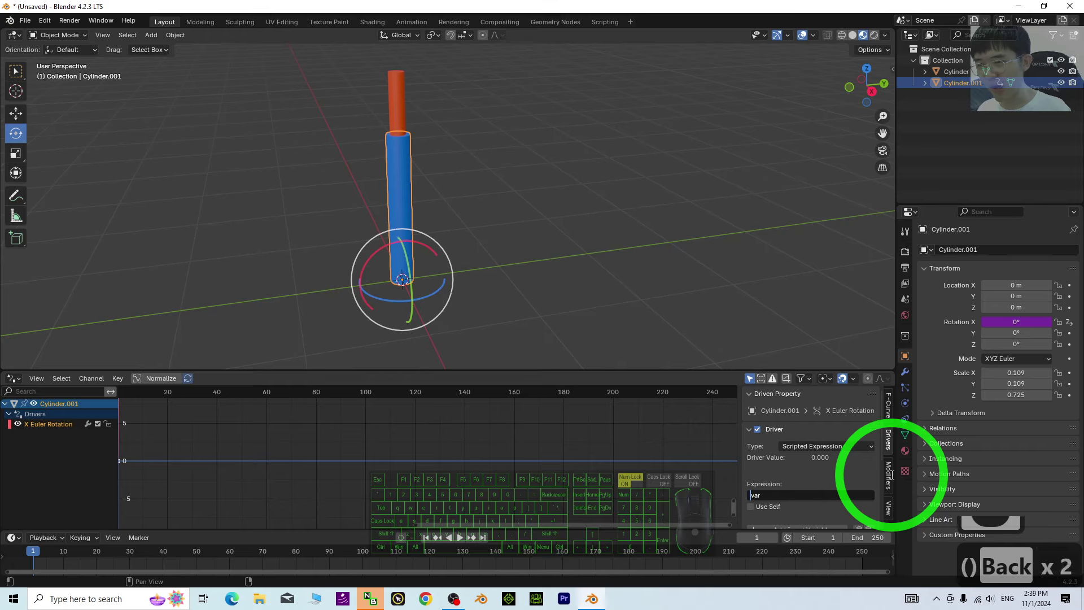
{"action": "type", "text": "()"}
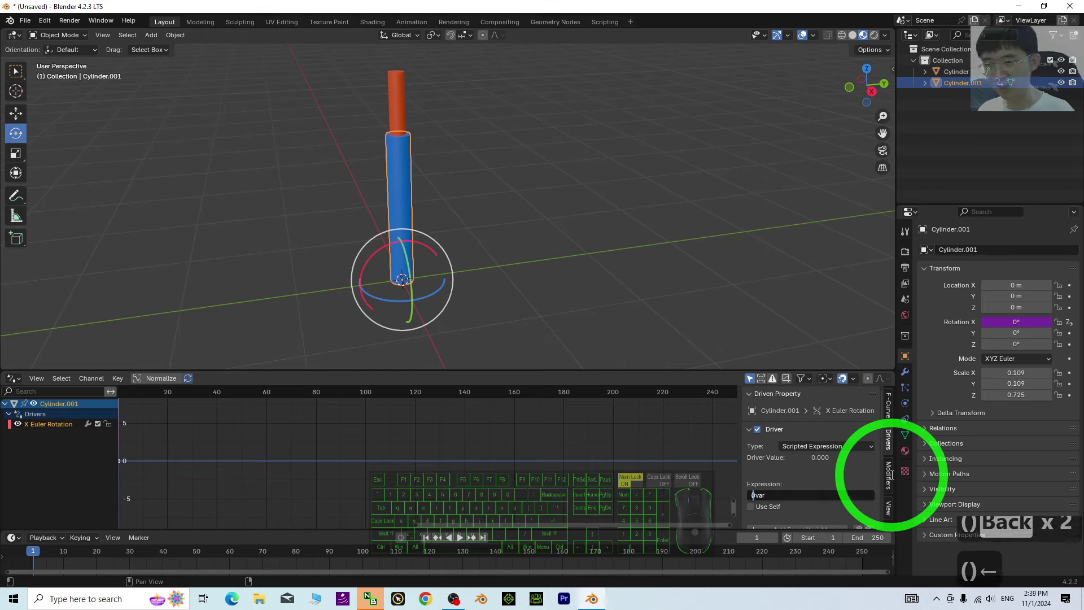
{"action": "type", "text": "1/12"}
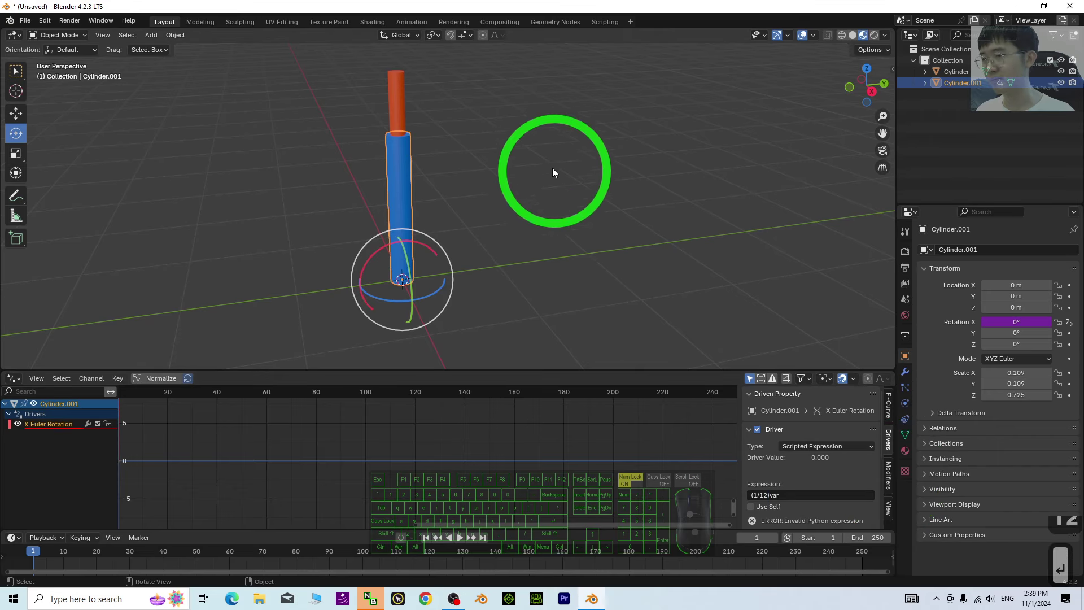
{"action": "scroll", "coordinate": [570, 186], "scroll_direction": "down", "scroll_amount": 3}
{"action": "scroll", "coordinate": [580, 192], "scroll_direction": "up", "scroll_amount": 3}
{"action": "scroll", "coordinate": [582, 191], "scroll_direction": "up", "scroll_amount": 1}
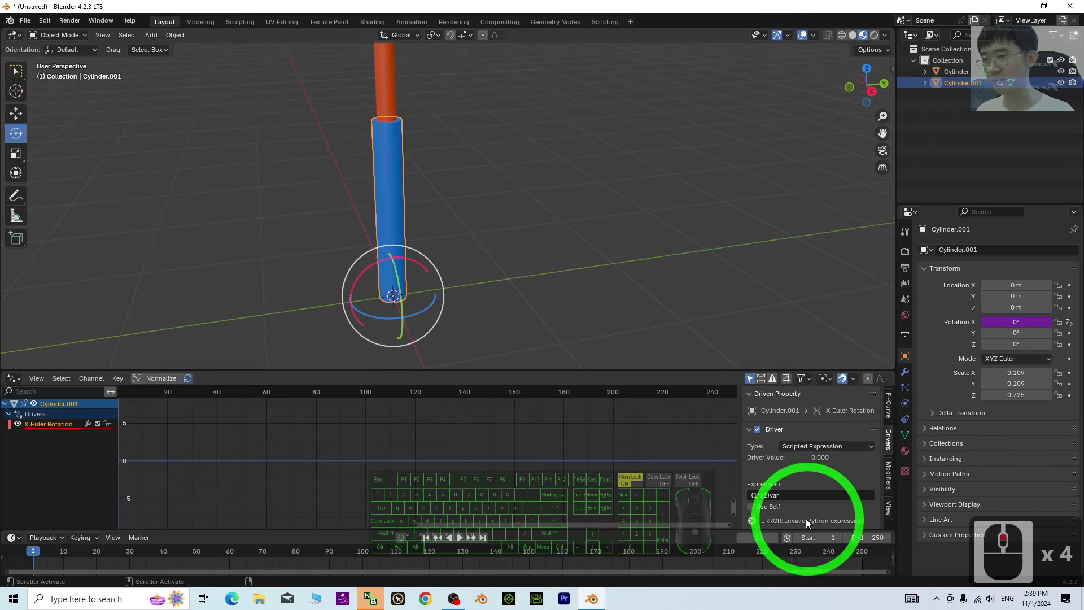
Step: Correct the driver's scripted expression to (1/12)*var
{"action": "left_click", "coordinate": [811, 494]}
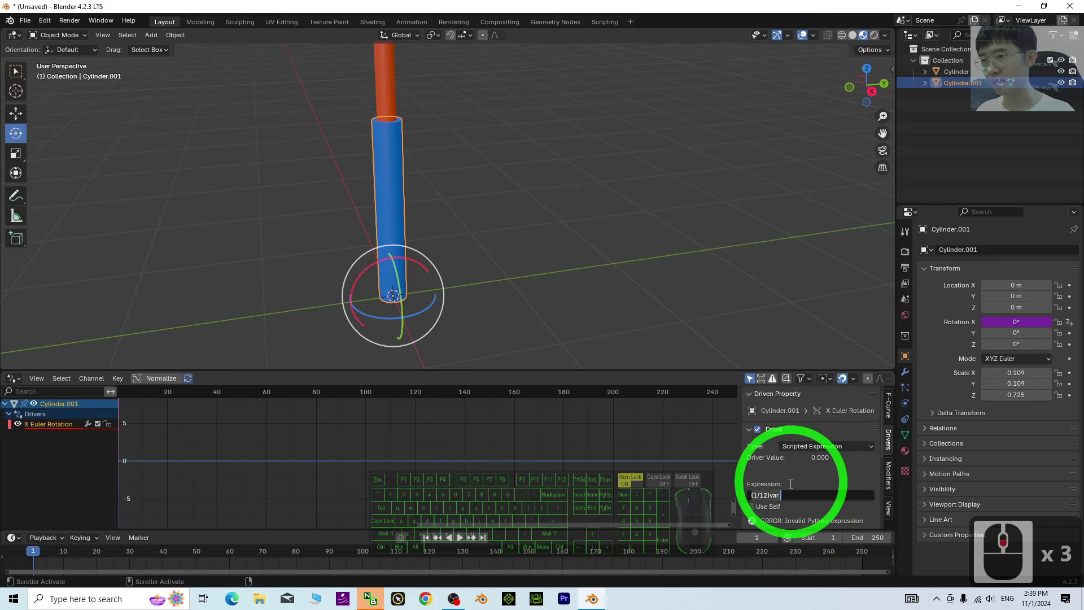
{"action": "left_click", "coordinate": [770, 495]}
{"action": "left_click", "coordinate": [871, 478]}
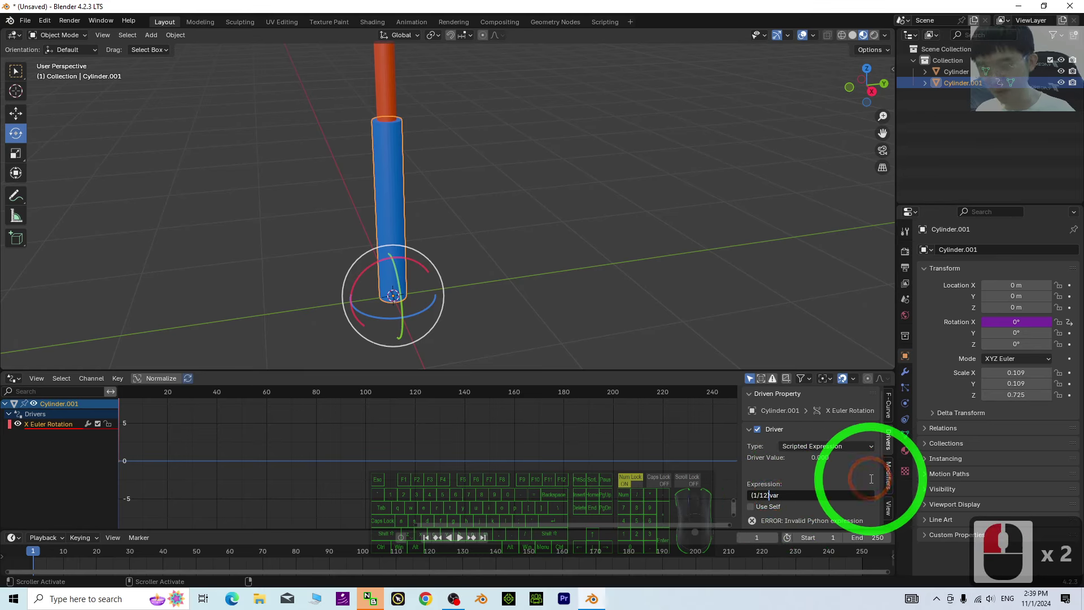
{"action": "type", "text": "*"}
{"action": "key", "text": "Return"}
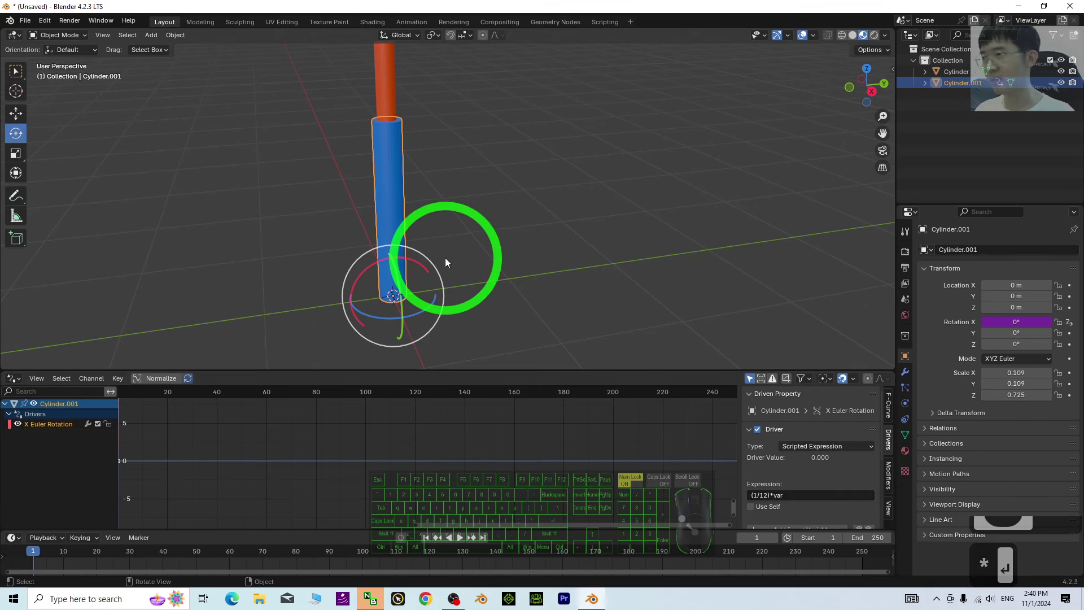
Step: Test the driver by rotating the red cylinder about X, and reset its X rotation to 0°
{"action": "scroll", "coordinate": [485, 226], "scroll_direction": "down", "scroll_amount": 2}
{"action": "left_click", "coordinate": [395, 94]}
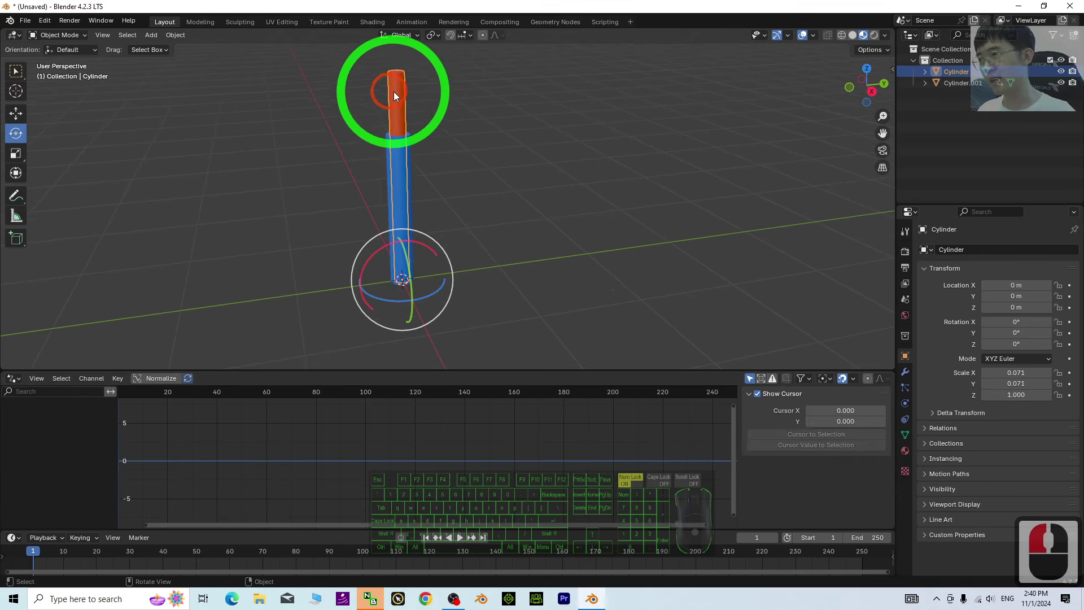
{"action": "left_click_drag", "start_coordinate": [421, 246], "coordinate": [516, 235]}
{"action": "double_click", "coordinate": [1015, 321]}
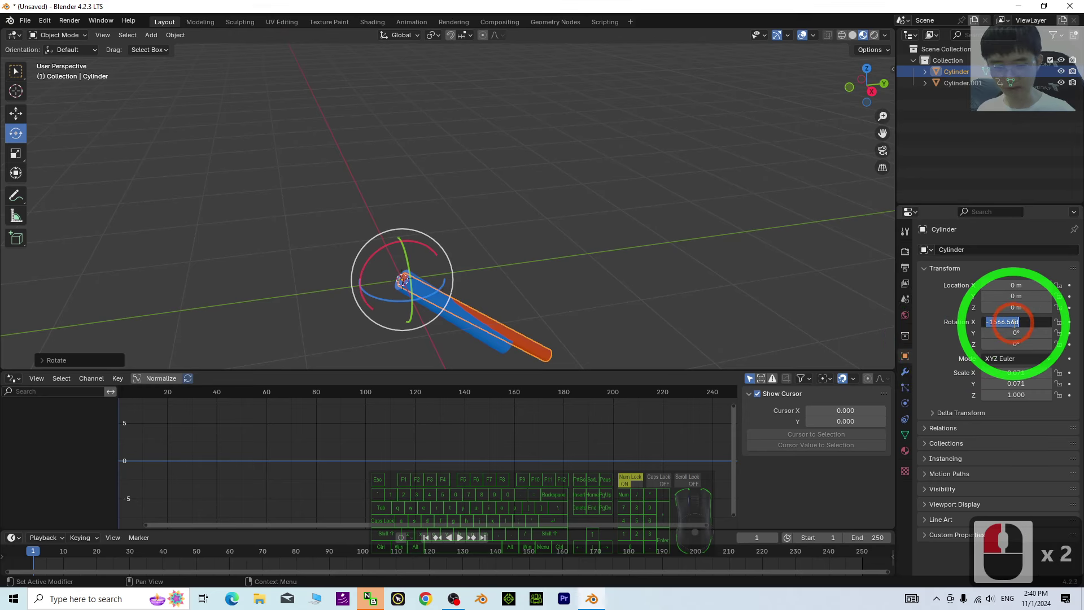
{"action": "type", "text": "0"}
{"action": "key", "text": "Return"}
Step: Shrink the Drivers editor to give the 3D viewport more room around the two cylinders
{"action": "scroll", "coordinate": [554, 229], "scroll_direction": "down", "scroll_amount": 3}
{"action": "scroll", "coordinate": [575, 198], "scroll_direction": "up", "scroll_amount": 2}
{"action": "middle_click_drag", "start_coordinate": [575, 202], "coordinate": [599, 245]}
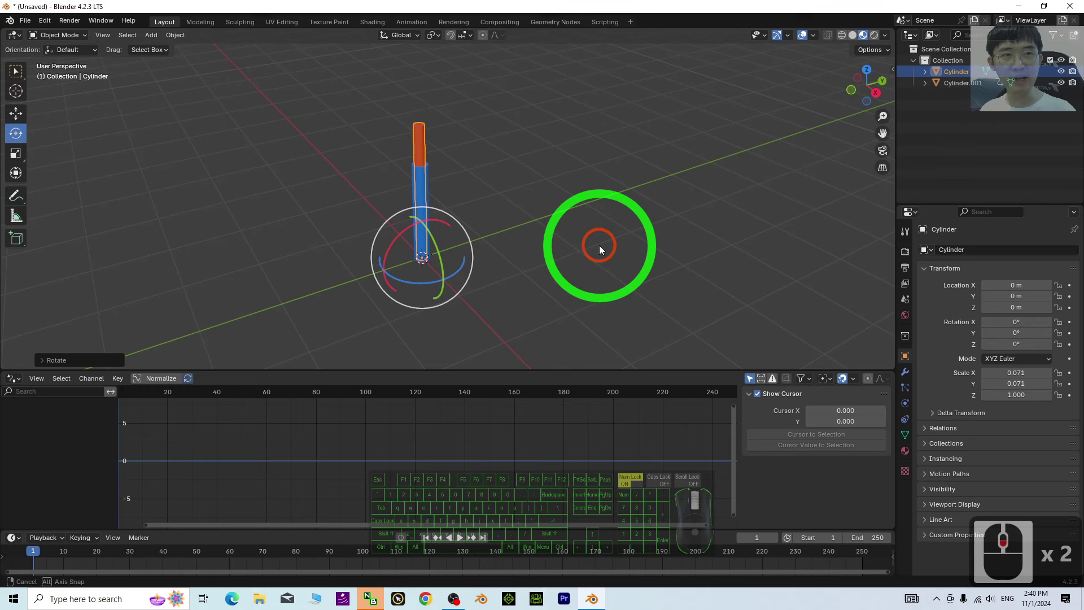
{"action": "left_click_drag", "start_coordinate": [696, 372], "coordinate": [700, 483]}
Step: Uncover the desktop, preview the clock-face image in Photos, and close it to return to Blender
{"action": "left_click_drag", "start_coordinate": [236, 5], "coordinate": [316, 27]}
{"action": "double_click", "coordinate": [64, 192]}
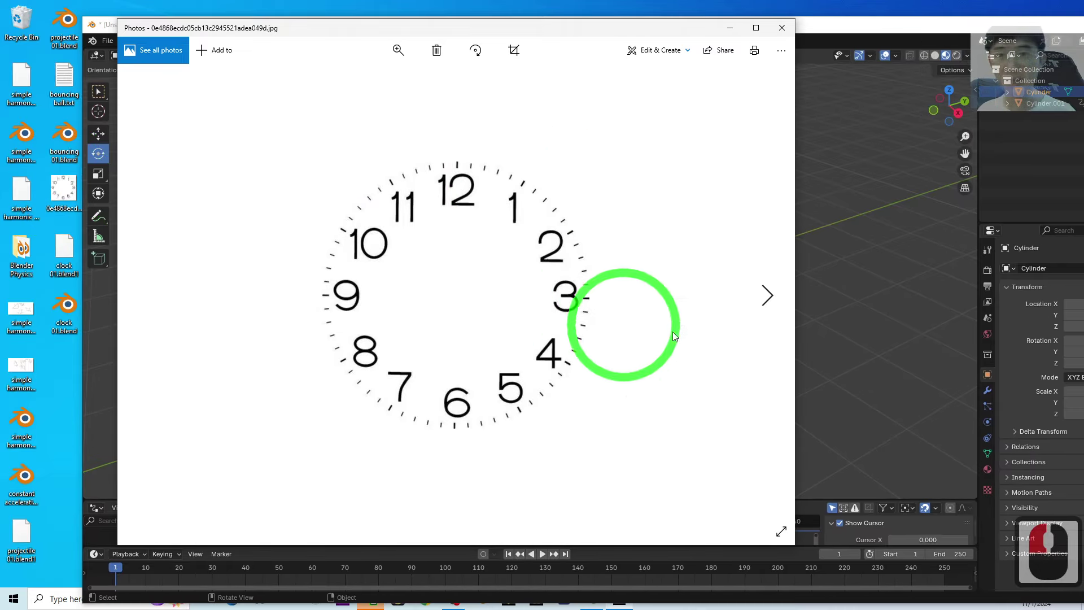
{"action": "key", "text": "alt+Tab"}
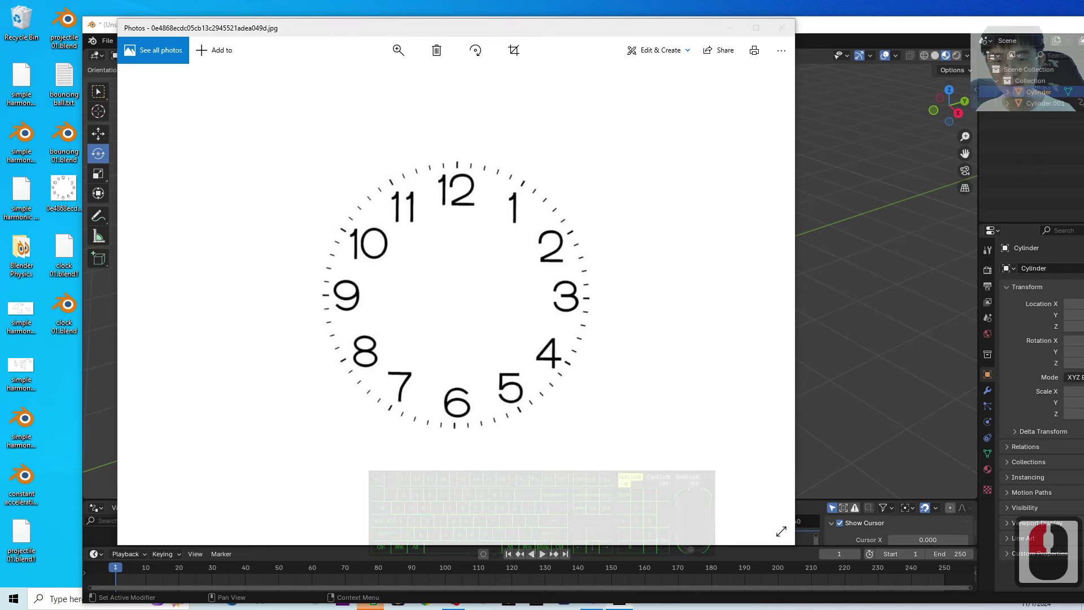
{"action": "left_click", "coordinate": [483, 223]}
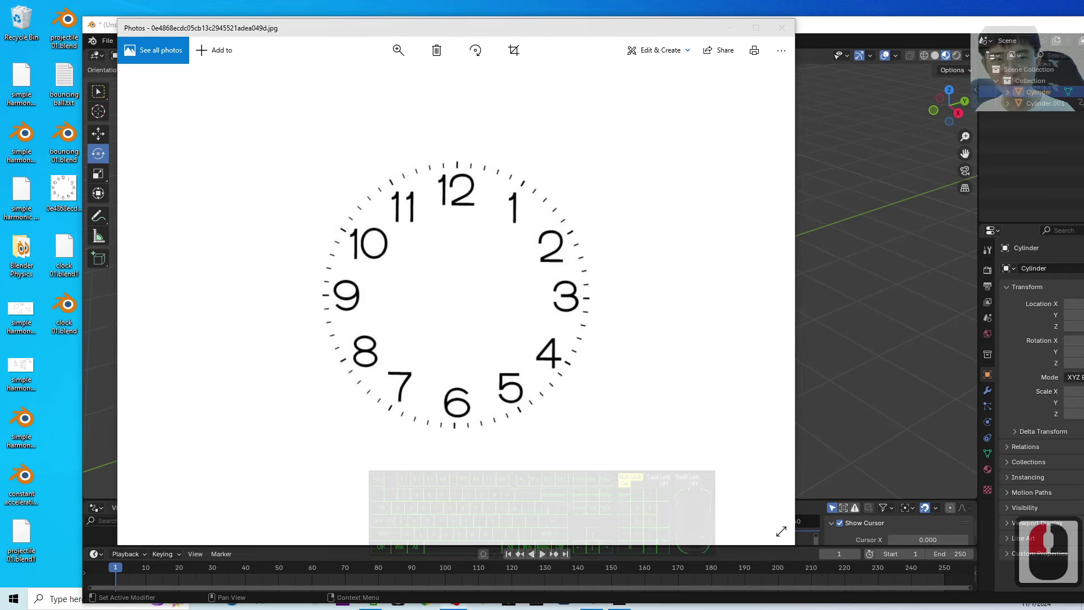
{"action": "key", "text": "alt+F4"}
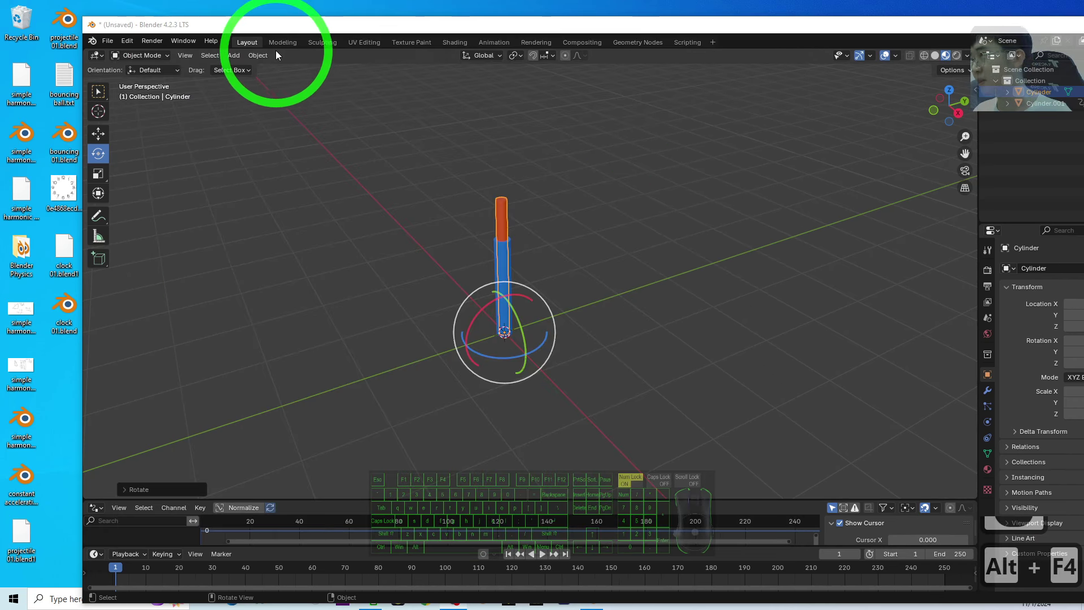
Step: Add a plane mesh at the base of the cylinders and maximize the Blender window
{"action": "left_click", "coordinate": [233, 55]}
{"action": "left_click", "coordinate": [249, 68]}
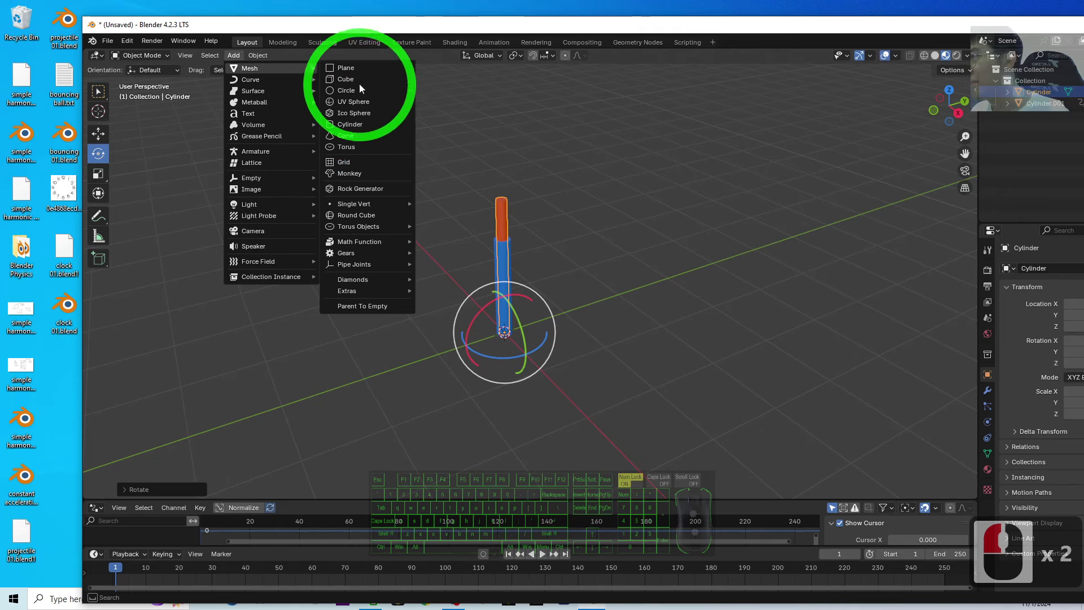
{"action": "left_click", "coordinate": [355, 70]}
{"action": "scroll", "coordinate": [635, 412], "scroll_direction": "up", "scroll_amount": 5}
{"action": "scroll", "coordinate": [602, 371], "scroll_direction": "down", "scroll_amount": 2}
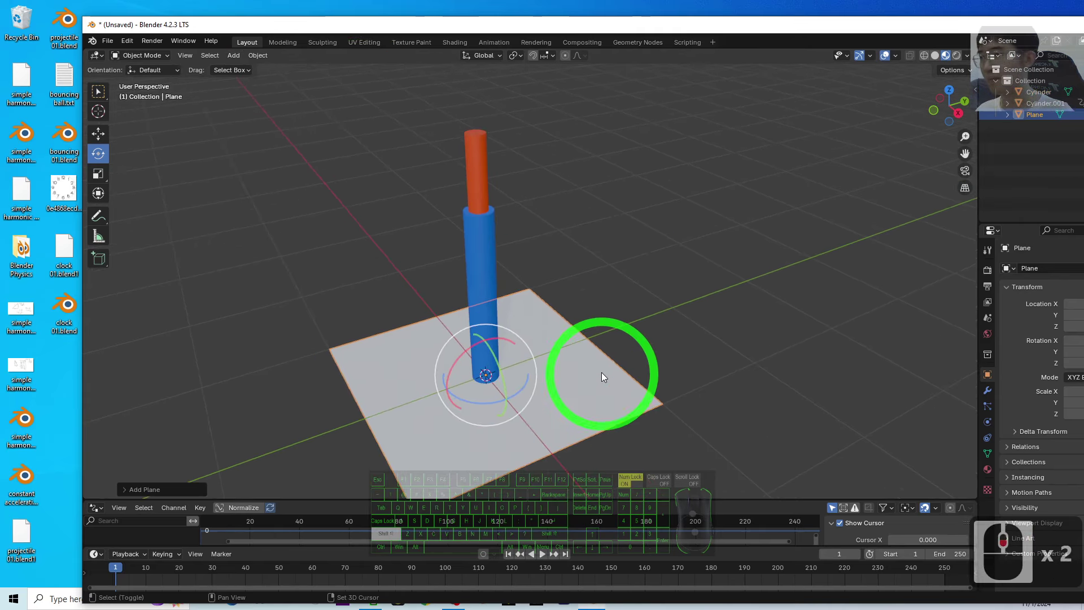
{"action": "middle_click_drag", "start_coordinate": [601, 371], "coordinate": [580, 334], "text": "shift"}
{"action": "double_click", "coordinate": [919, 25]}
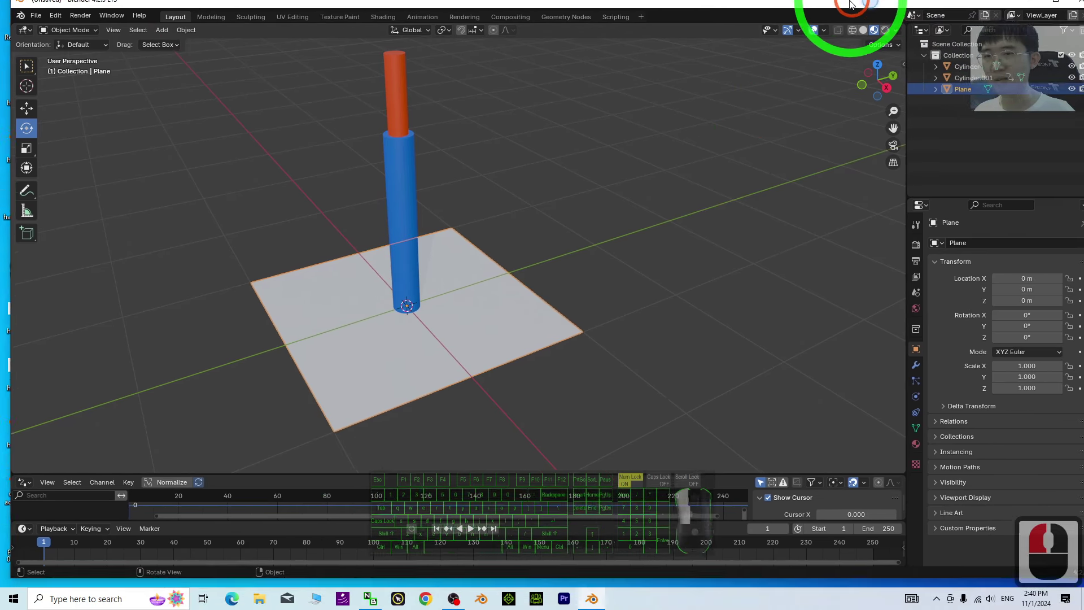
Step: Give the plane a new material with an Image Texture as its base color
{"action": "left_click", "coordinate": [905, 451]}
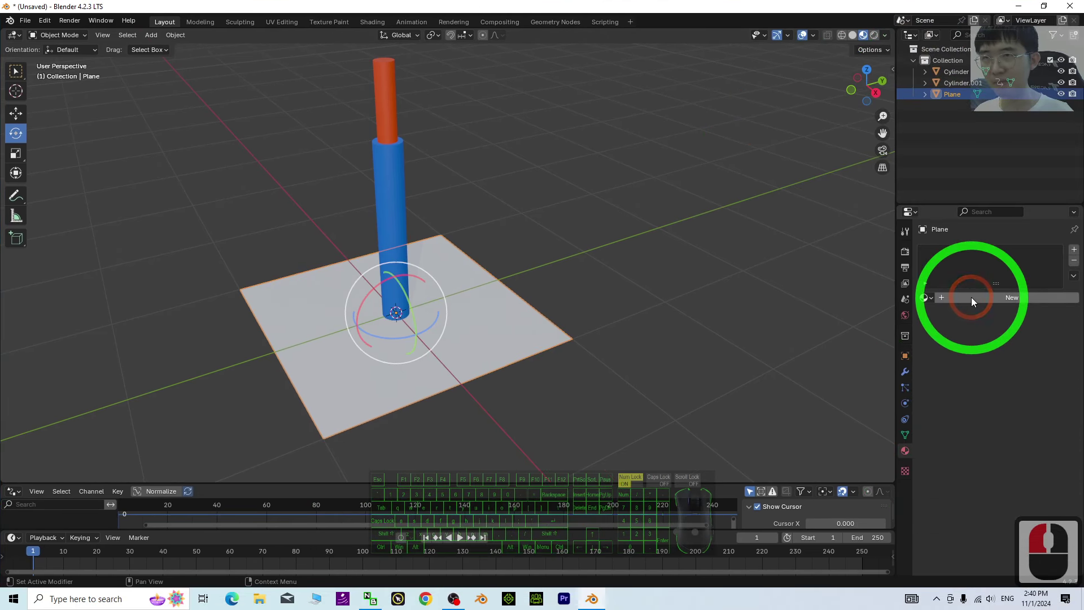
{"action": "left_click", "coordinate": [985, 368]}
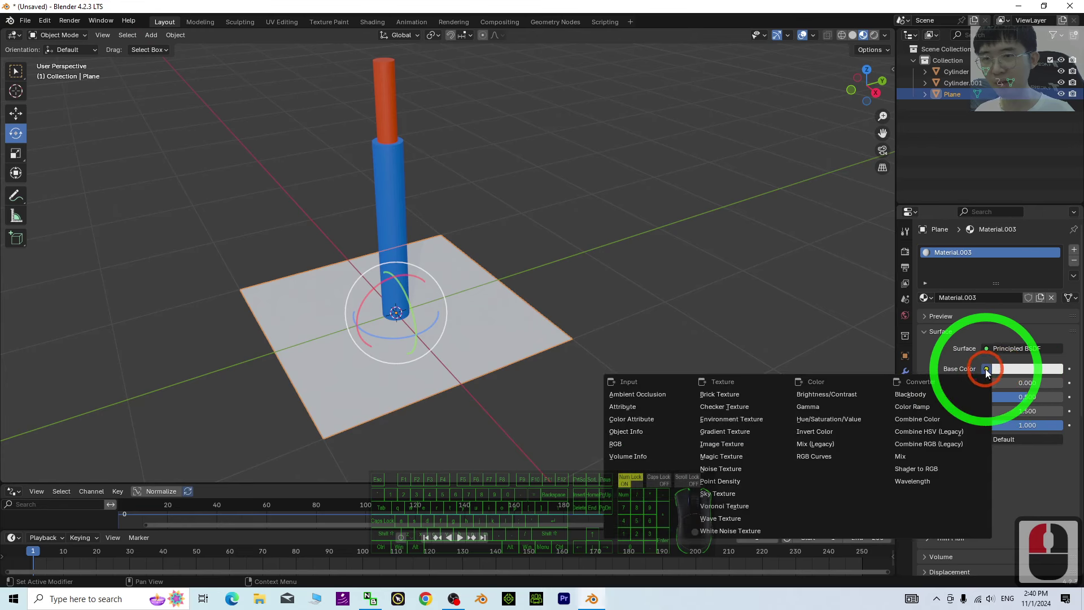
{"action": "left_click", "coordinate": [715, 442]}
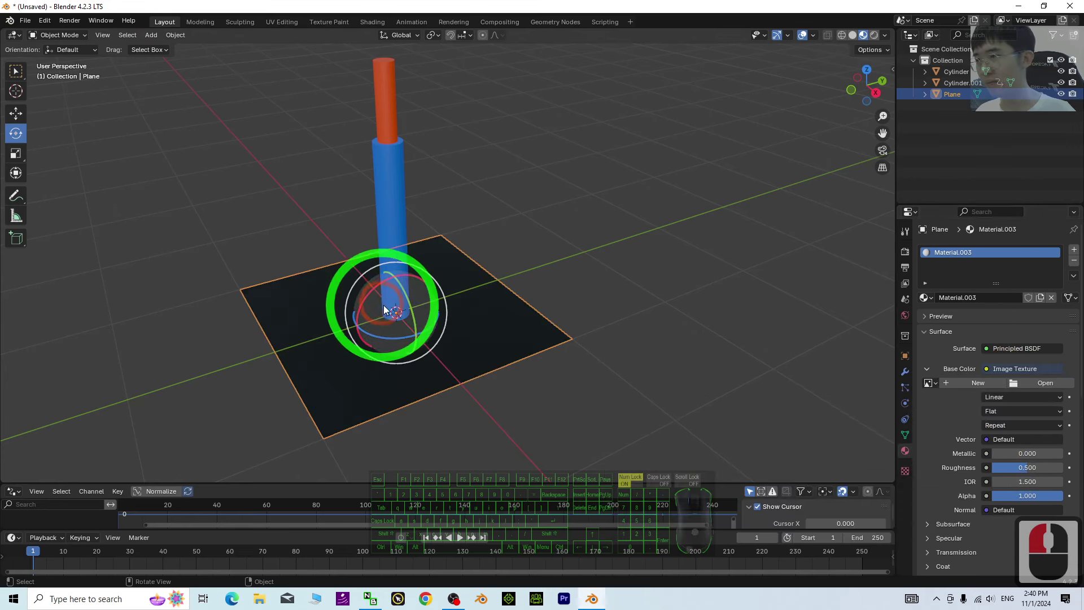
Step: Load the clock-face image 0e4868ecdc05cb13c2945521adea049d.jpg from the Desktop folder into the plane's image texture
{"action": "left_click", "coordinate": [1040, 389]}
{"action": "left_click", "coordinate": [283, 205]}
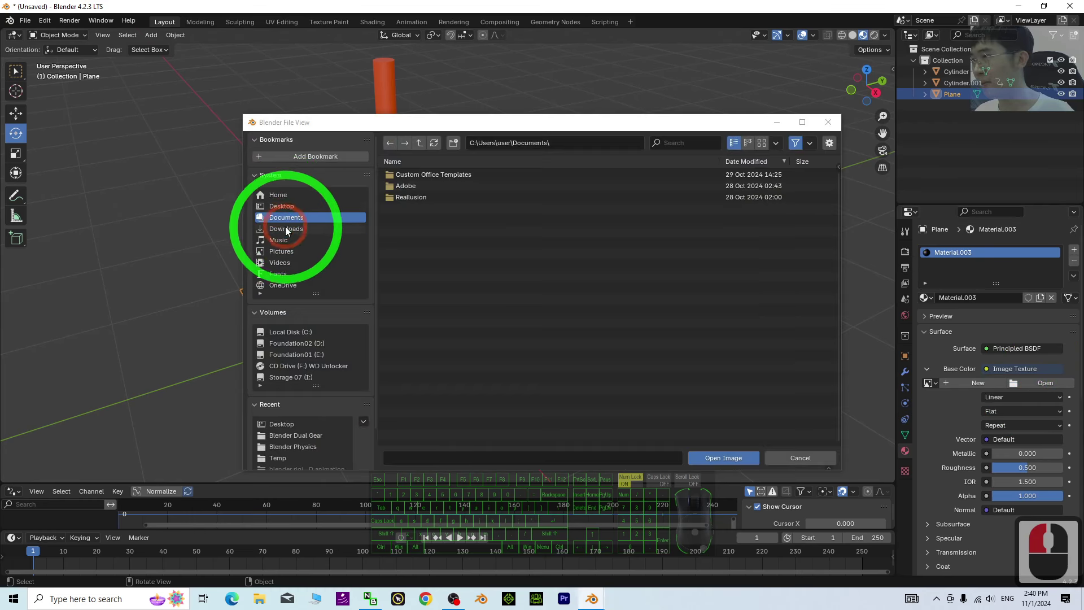
{"action": "left_click", "coordinate": [762, 142]}
{"action": "left_click", "coordinate": [479, 186]}
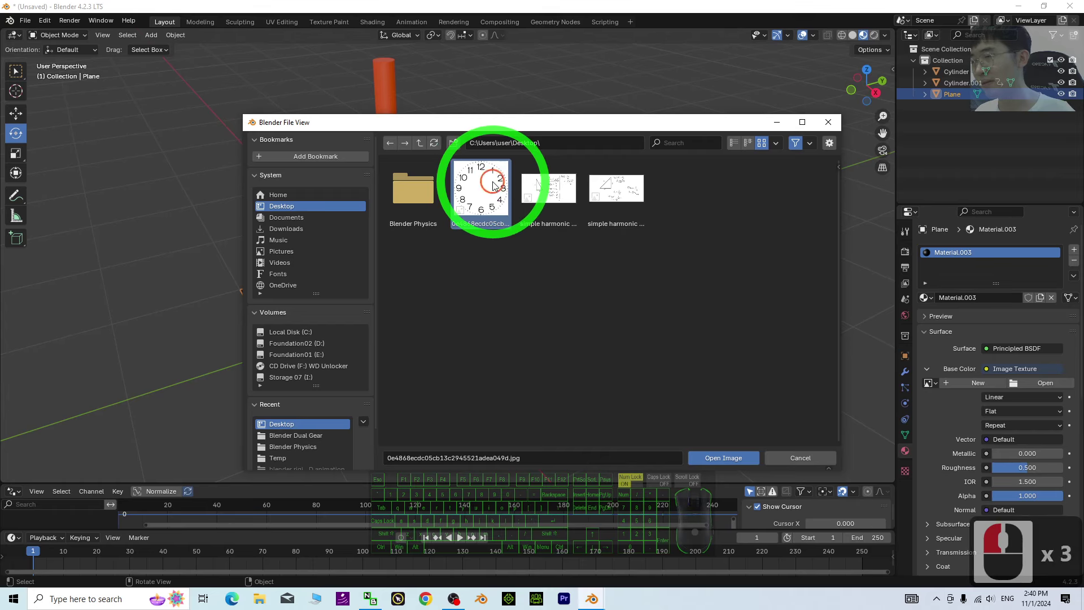
{"action": "double_click", "coordinate": [479, 186]}
{"action": "middle_click_drag", "start_coordinate": [537, 233], "coordinate": [372, 332]}
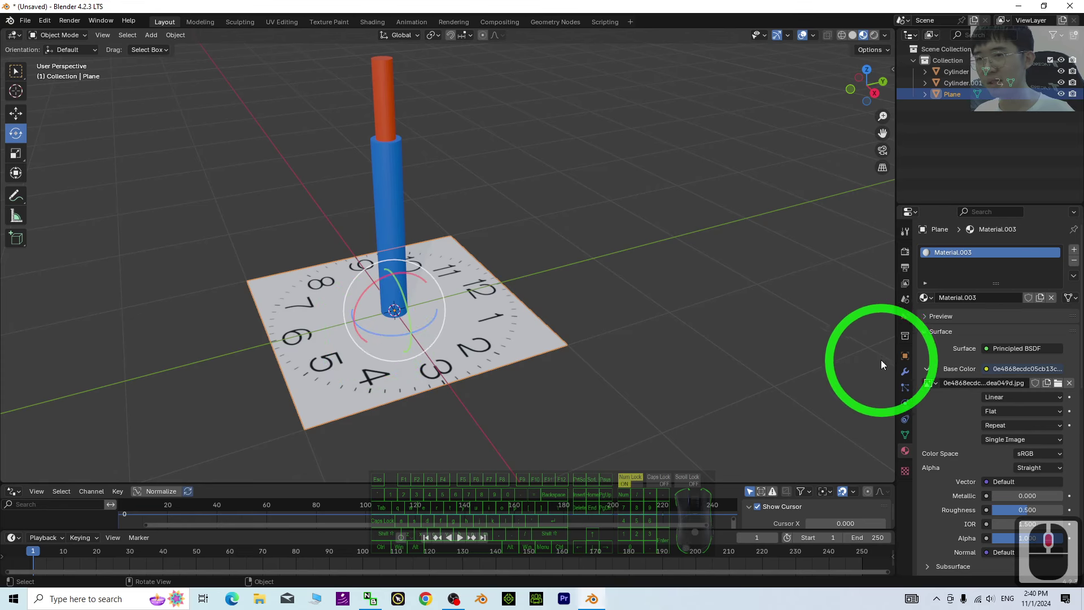
Step: Turn the clock-face plane about Z and set its Z rotation to 90°
{"action": "left_click", "coordinate": [903, 354]}
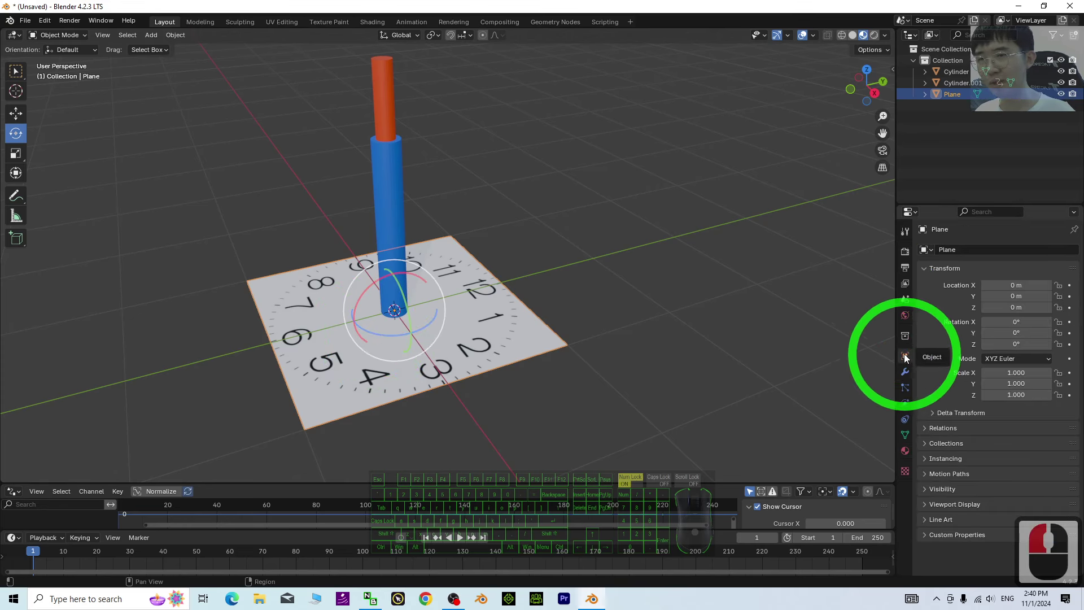
{"action": "left_click", "coordinate": [418, 334]}
{"action": "left_click_drag", "start_coordinate": [370, 338], "coordinate": [387, 326]}
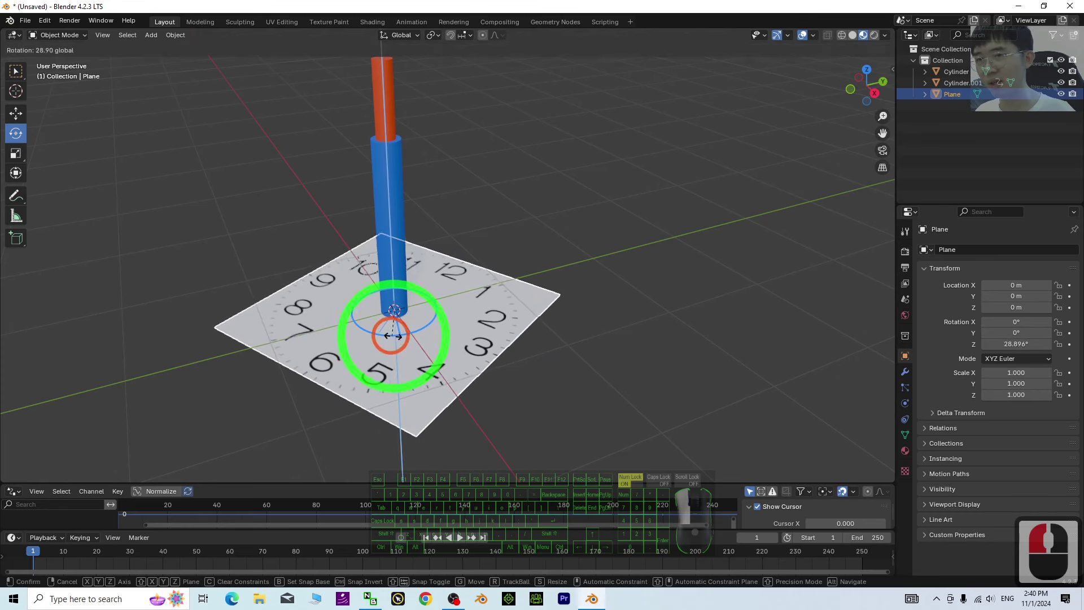
{"action": "double_click", "coordinate": [1000, 344]}
{"action": "type", "text": "90"}
{"action": "key", "text": "Return"}
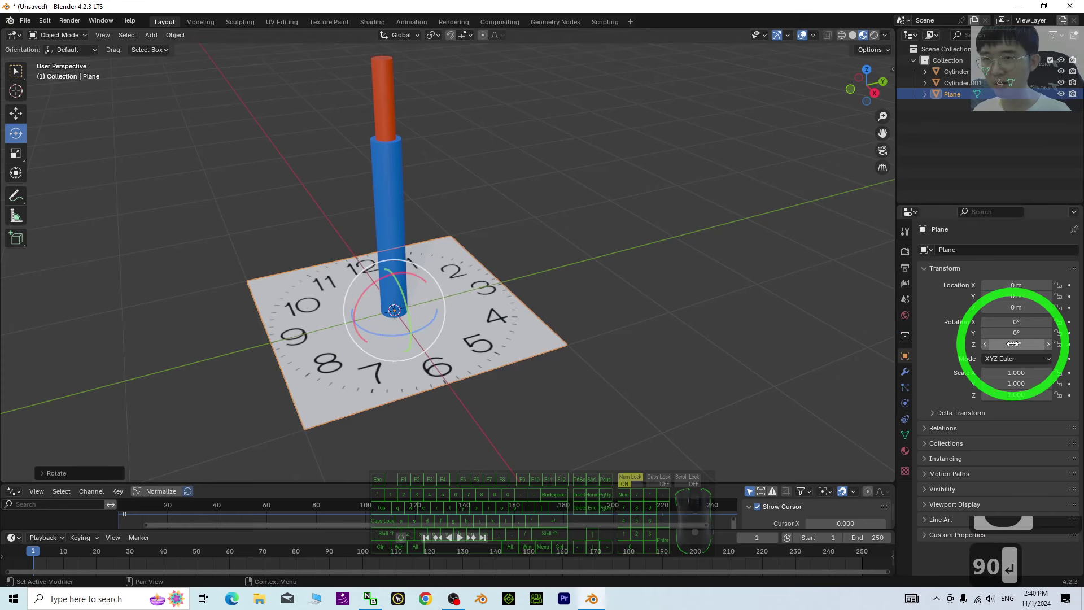
Step: Stand the clock-face plane upright by setting its X rotation to 90° and Y rotation to 0°
{"action": "left_click_drag", "start_coordinate": [403, 293], "coordinate": [409, 316]}
{"action": "double_click", "coordinate": [1021, 321]}
{"action": "type", "text": "90"}
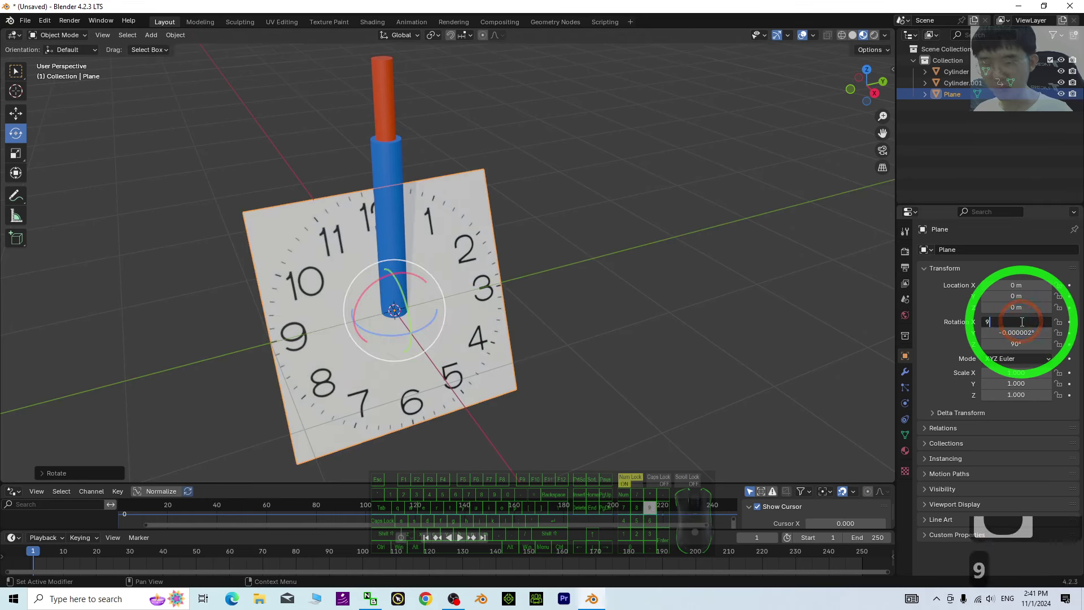
{"action": "key", "text": "Return"}
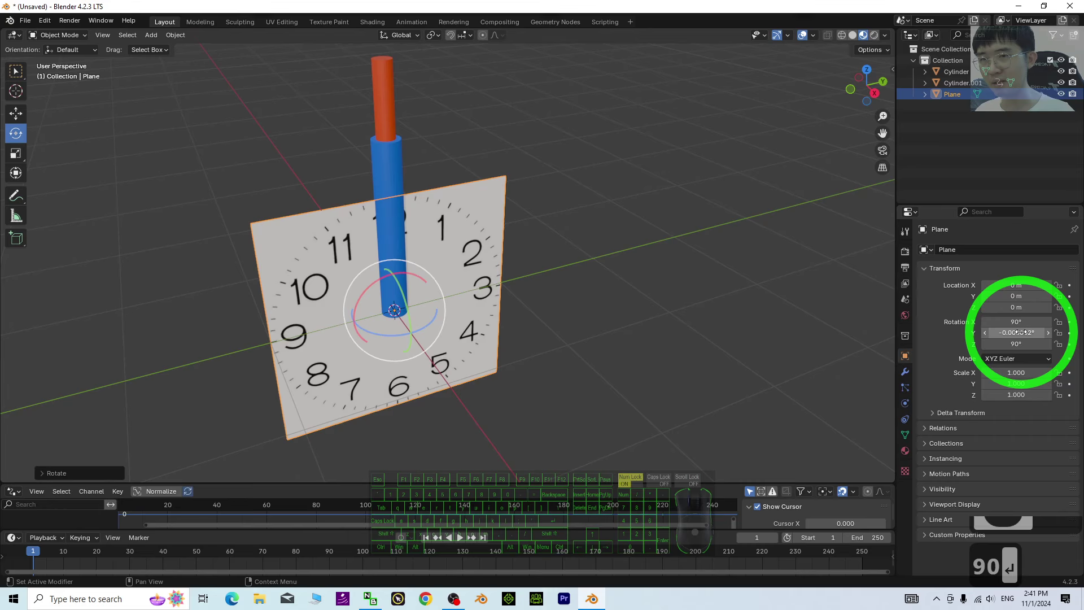
{"action": "double_click", "coordinate": [1013, 333]}
{"action": "type", "text": "0"}
{"action": "key", "text": "Return"}
Step: Scale the clock-face plane uniformly to about 3.13 so the dial surrounds both hands
{"action": "middle_click_drag", "start_coordinate": [591, 340], "coordinate": [475, 226]}
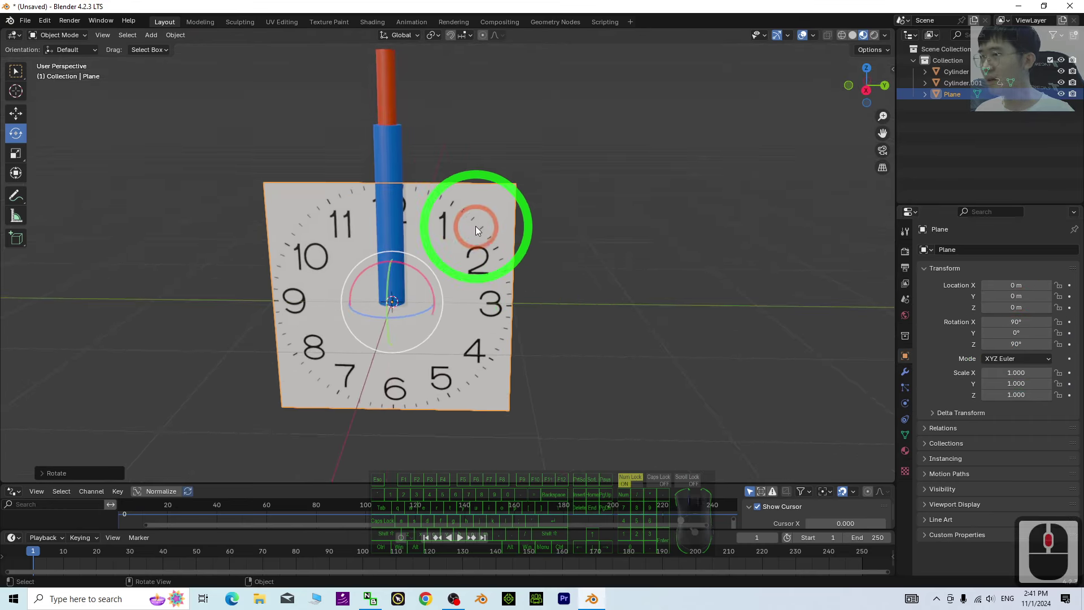
{"action": "scroll", "coordinate": [480, 234], "scroll_direction": "down", "scroll_amount": 5}
{"action": "key", "text": "s"}
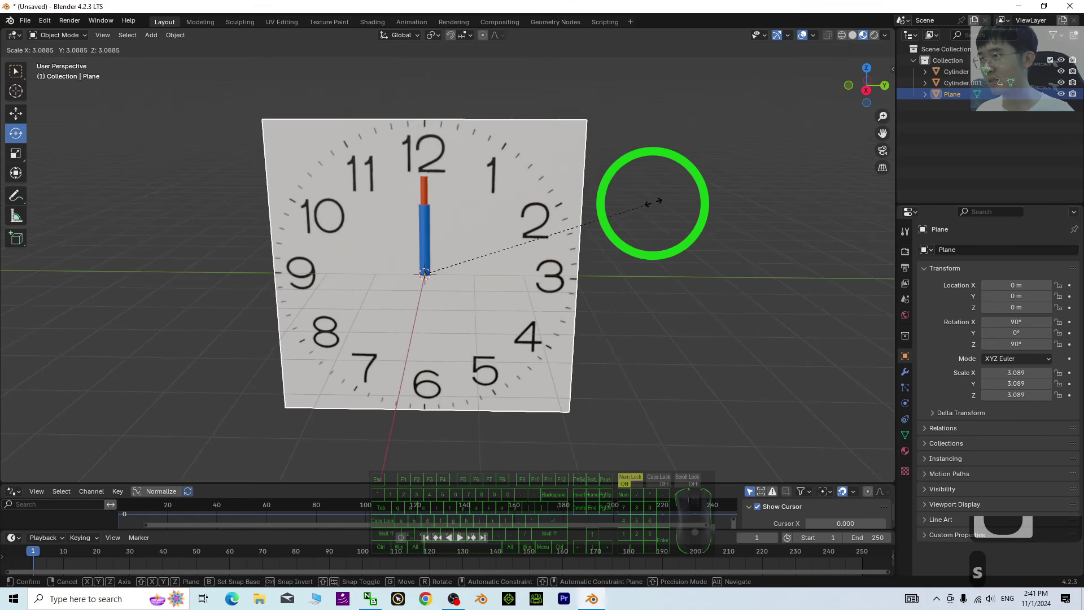
{"action": "left_click", "coordinate": [655, 205]}
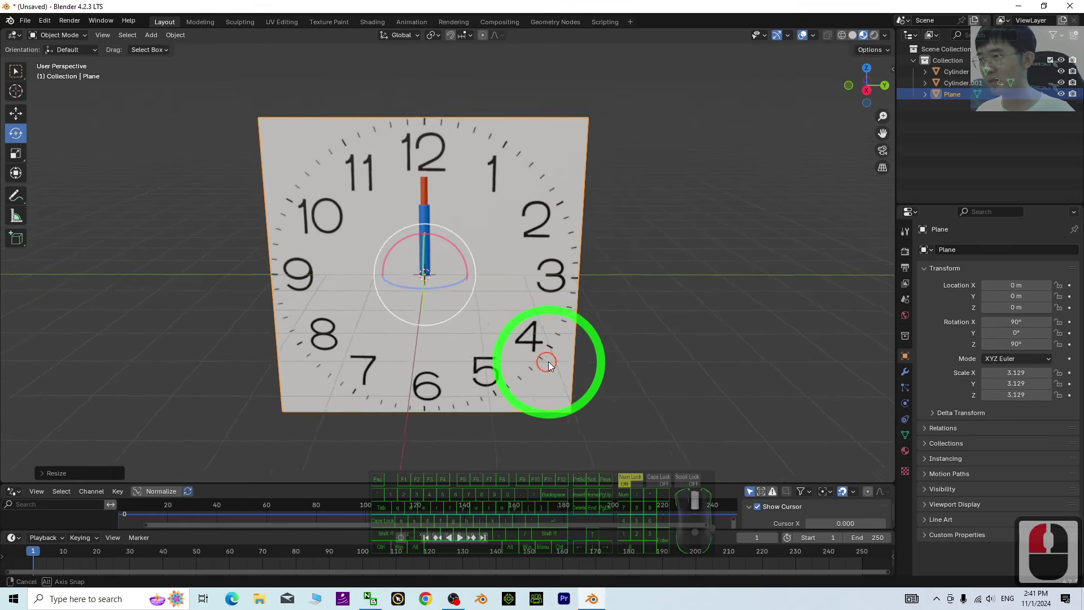
Step: Test the hands against the dial by rotating the red hand about X through full turns, and undo the rotation
{"action": "middle_click_drag", "start_coordinate": [547, 361], "coordinate": [406, 205]}
{"action": "left_click", "coordinate": [431, 204]}
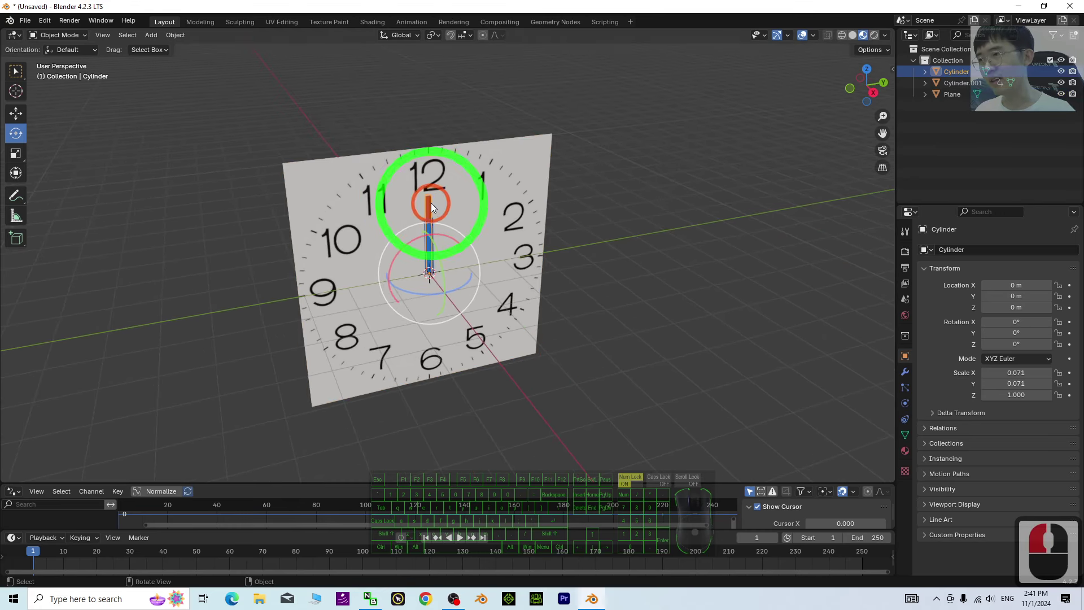
{"action": "scroll", "coordinate": [634, 273], "scroll_direction": "up", "scroll_amount": 2}
{"action": "middle_click_drag", "start_coordinate": [504, 281], "coordinate": [550, 324]}
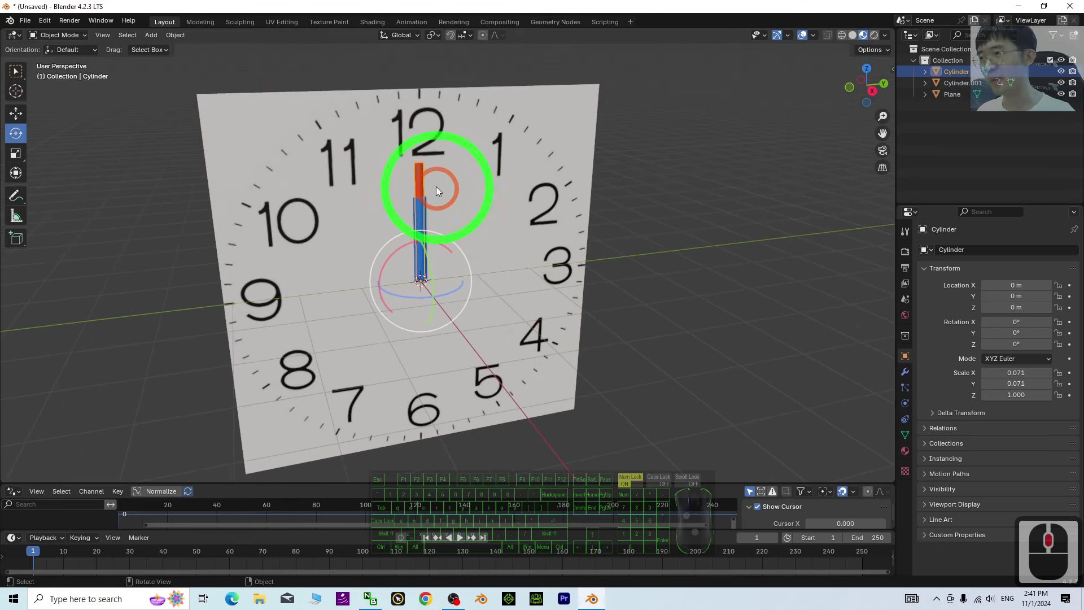
{"action": "middle_click_drag", "start_coordinate": [507, 214], "coordinate": [432, 221], "text": "shift"}
{"action": "left_click_drag", "start_coordinate": [419, 215], "coordinate": [454, 178]}
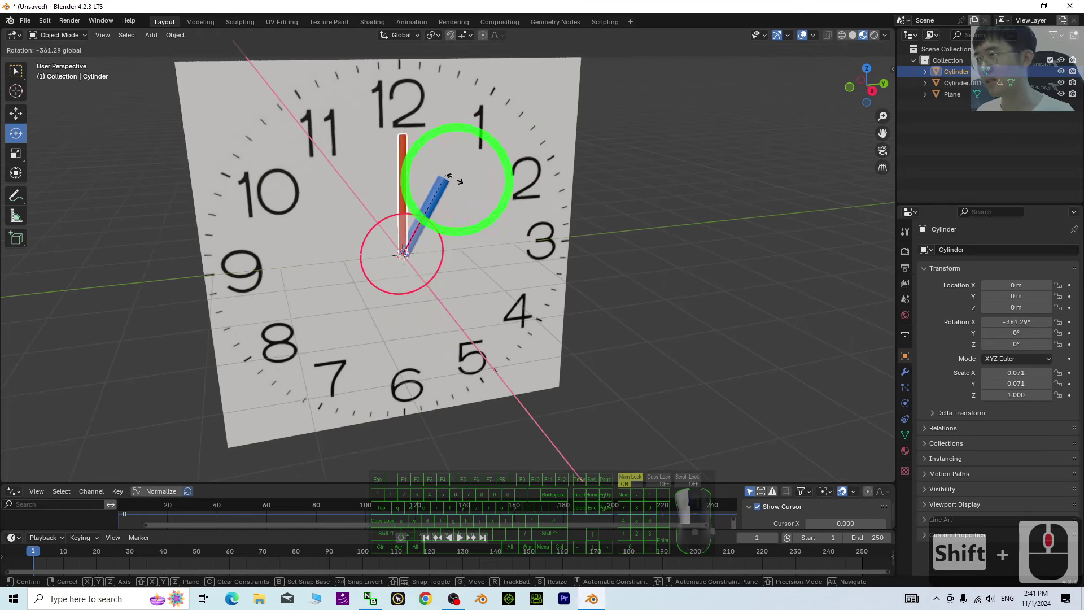
{"action": "left_click_drag", "start_coordinate": [360, 358], "coordinate": [466, 123]}
{"action": "left_click_drag", "start_coordinate": [360, 149], "coordinate": [395, 449]}
{"action": "key", "text": "ctrl+z"}
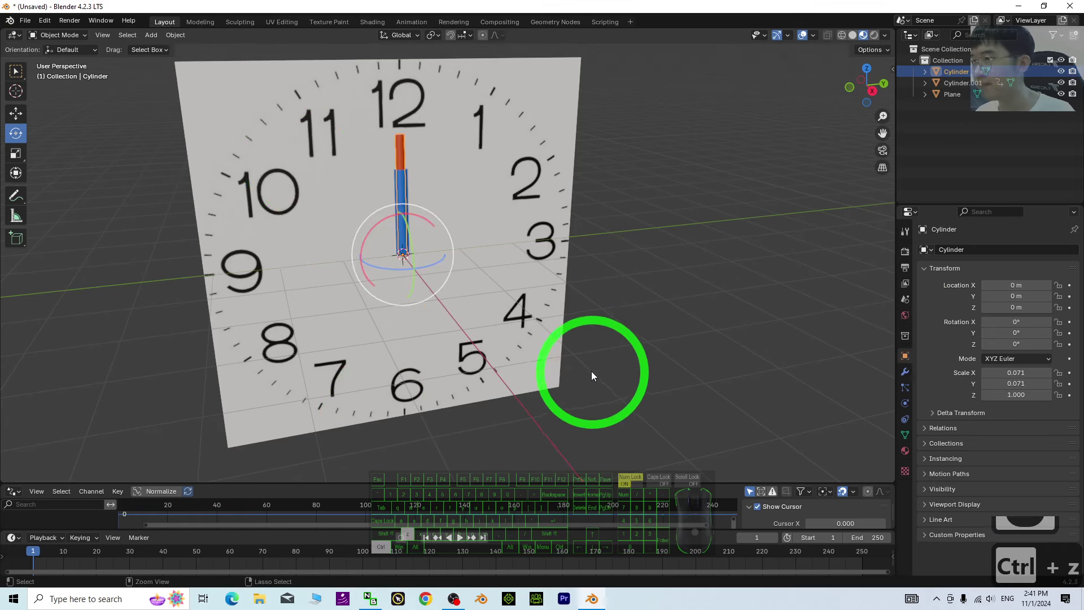
Step: Drive the red hand's X rotation with the expression #frame/24 and briefly play the animation
{"action": "middle_click_drag", "start_coordinate": [466, 244], "coordinate": [565, 331], "text": "shift"}
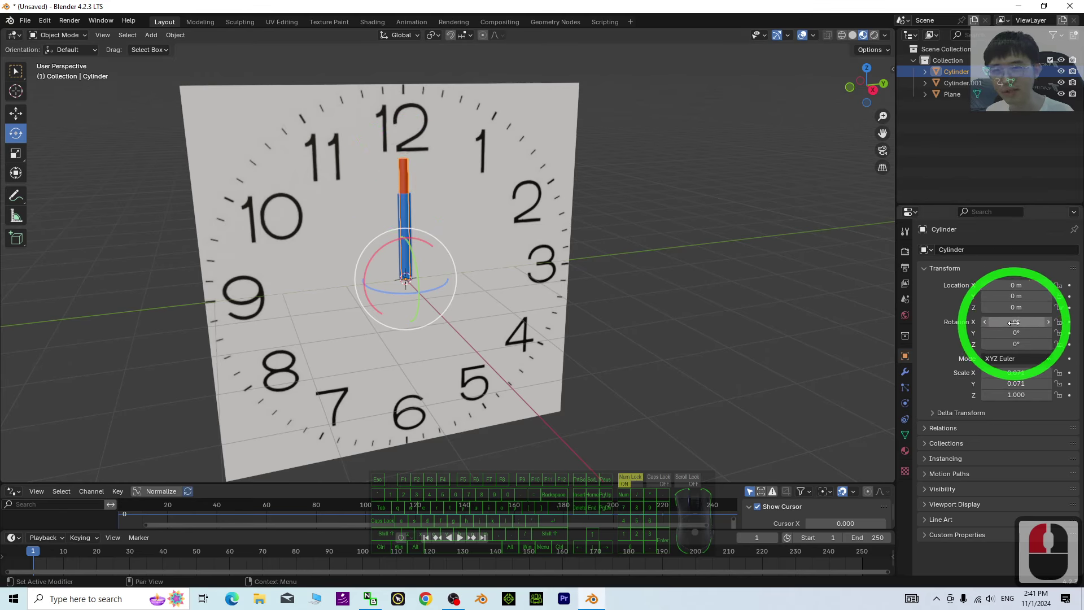
{"action": "type", "text": "#frame/24"}
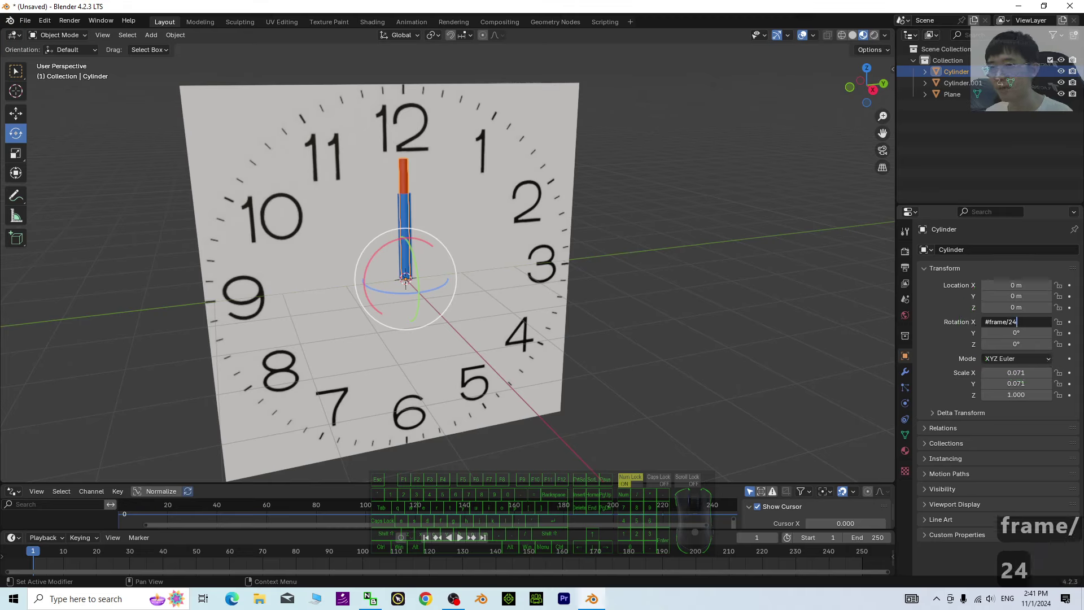
{"action": "key", "text": "Return"}
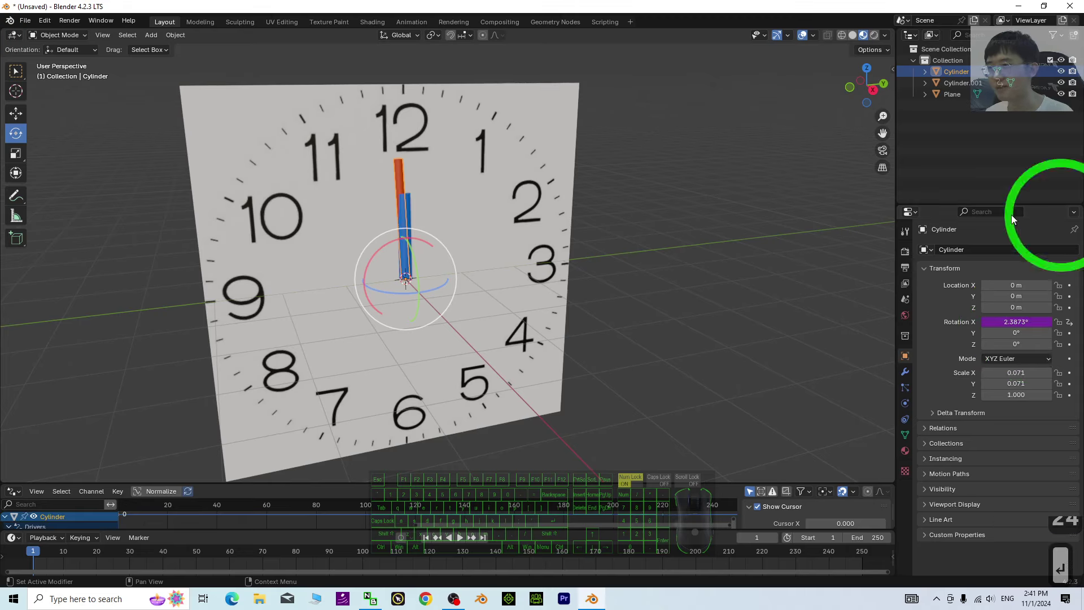
{"action": "left_click", "coordinate": [460, 537]}
{"action": "left_click", "coordinate": [458, 538]}
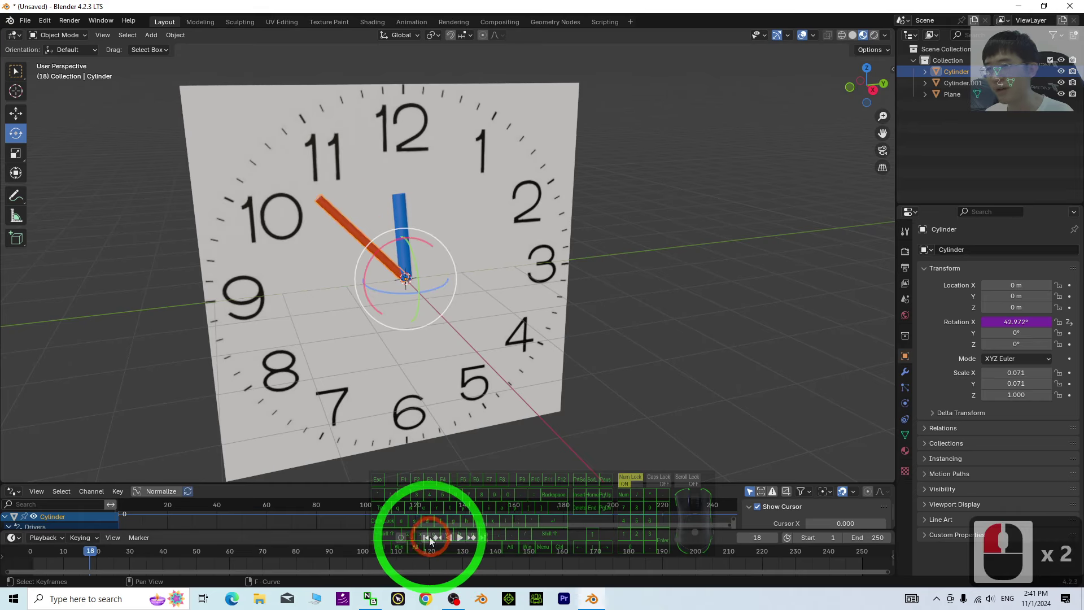
Step: Reverse the red hand's direction by changing its X rotation driver to -frame/24, play the animation and return to the first frame
{"action": "left_click", "coordinate": [426, 537]}
{"action": "left_click", "coordinate": [1033, 322]}
{"action": "left_click", "coordinate": [987, 322]}
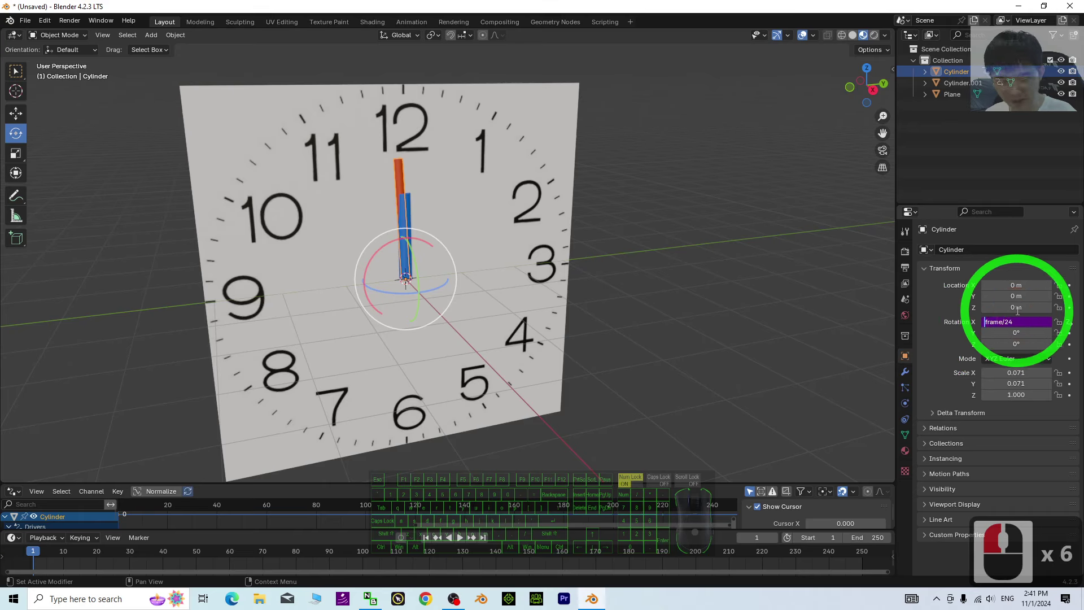
{"action": "type", "text": "-"}
{"action": "key", "text": "Return"}
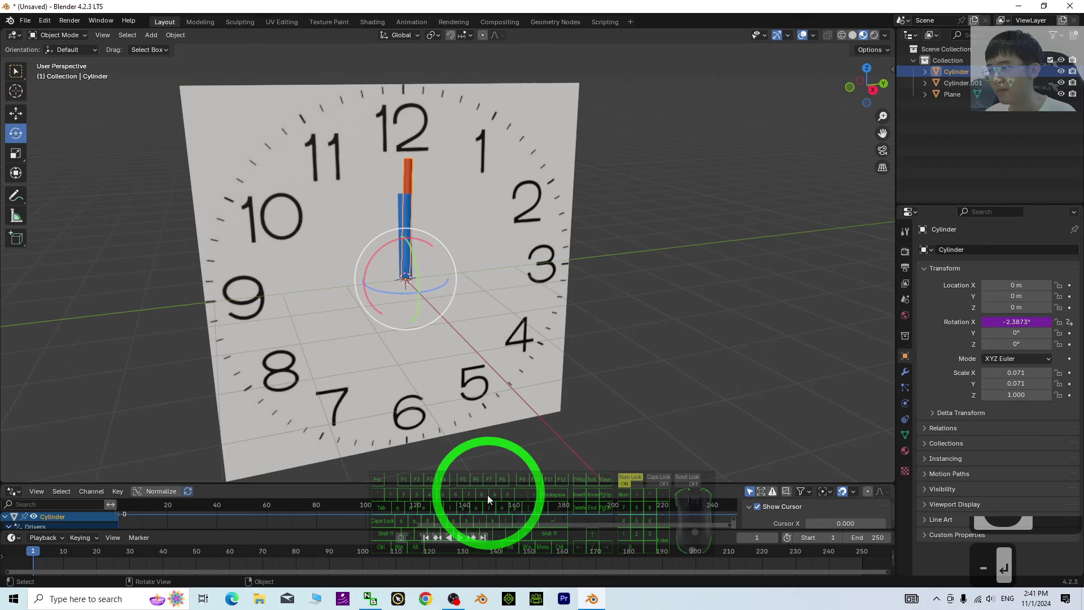
{"action": "left_click", "coordinate": [458, 537]}
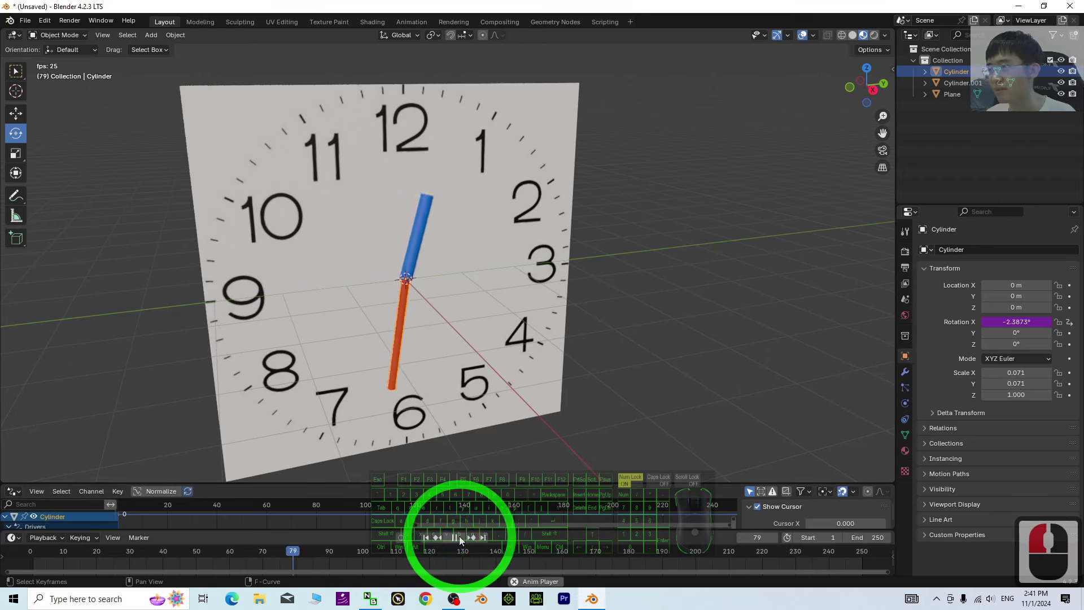
{"action": "left_click", "coordinate": [455, 537]}
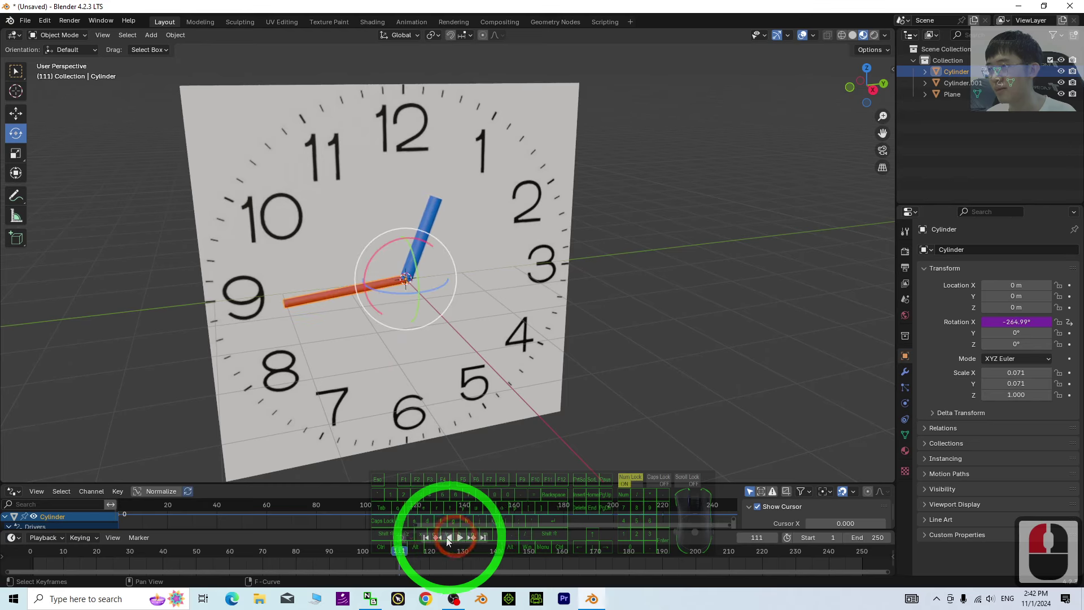
{"action": "left_click", "coordinate": [426, 537]}
Step: Set the red hand's X rotation driver to -frame/5, preview the faster motion and return to the first frame
{"action": "left_click", "coordinate": [1019, 322]}
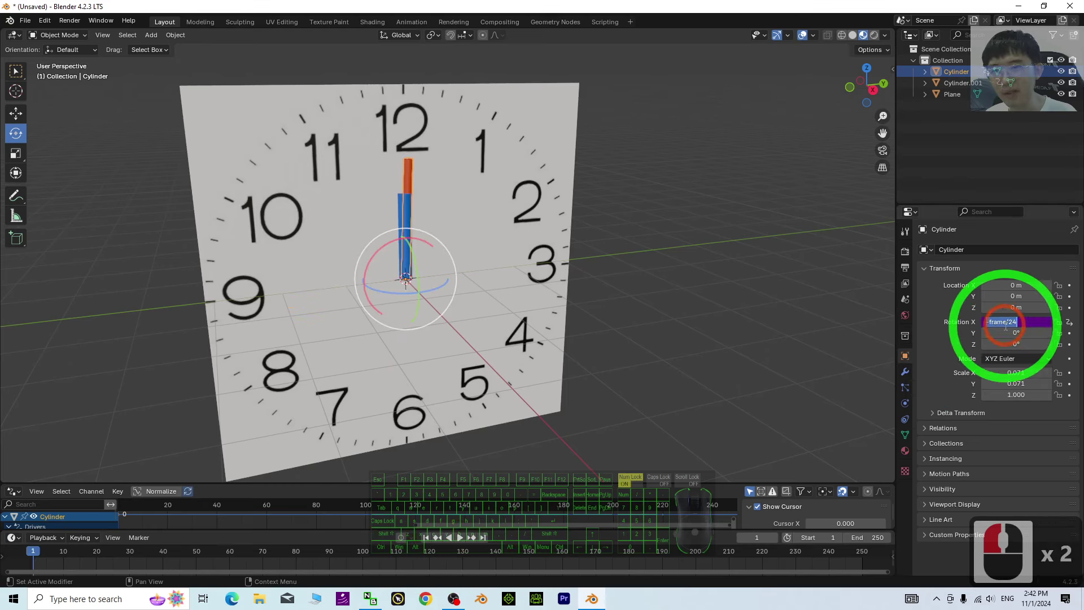
{"action": "left_click", "coordinate": [1013, 322]}
{"action": "left_click_drag", "start_coordinate": [1008, 323], "coordinate": [1035, 324]}
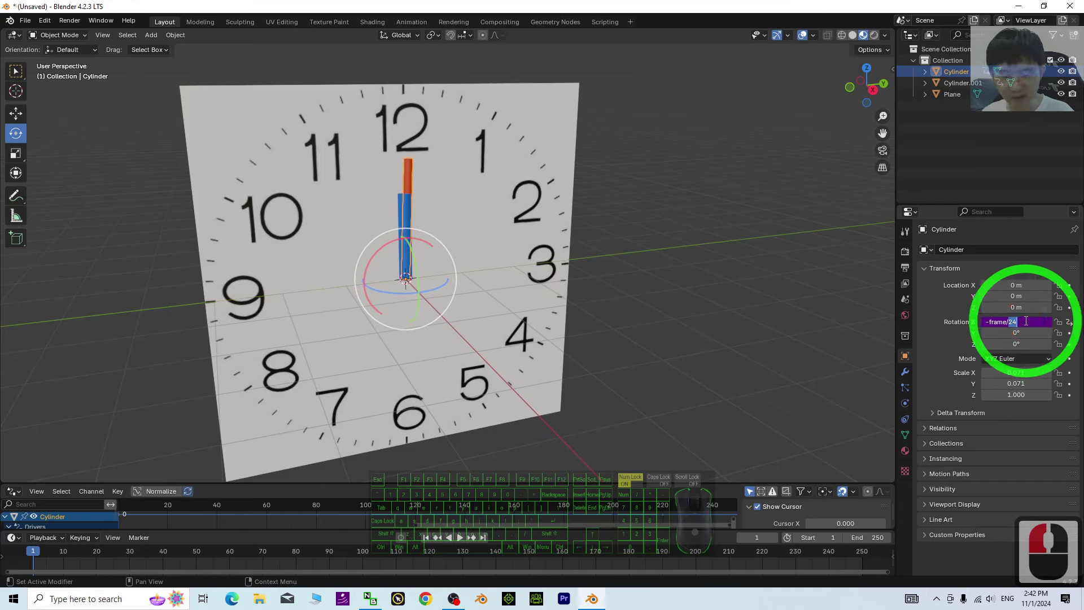
{"action": "left_click", "coordinate": [813, 338]}
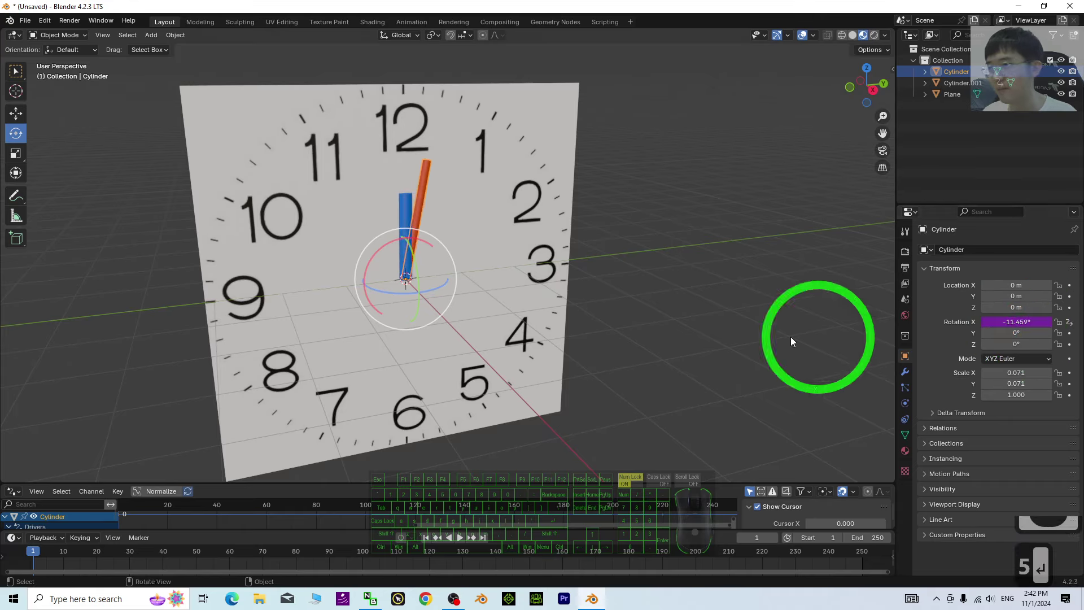
{"action": "left_click", "coordinate": [459, 537]}
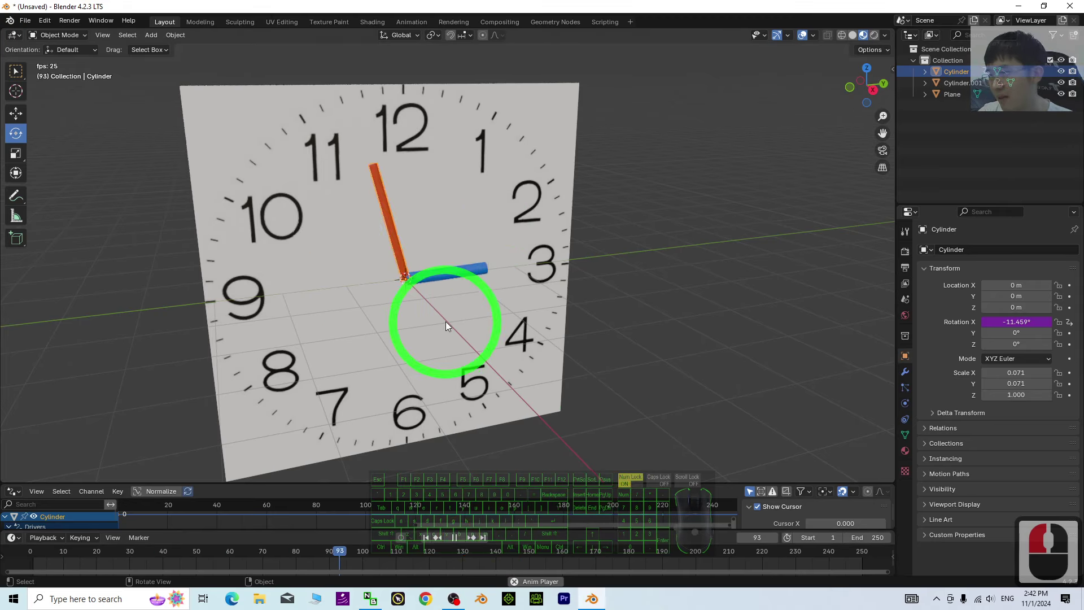
{"action": "left_click", "coordinate": [455, 537]}
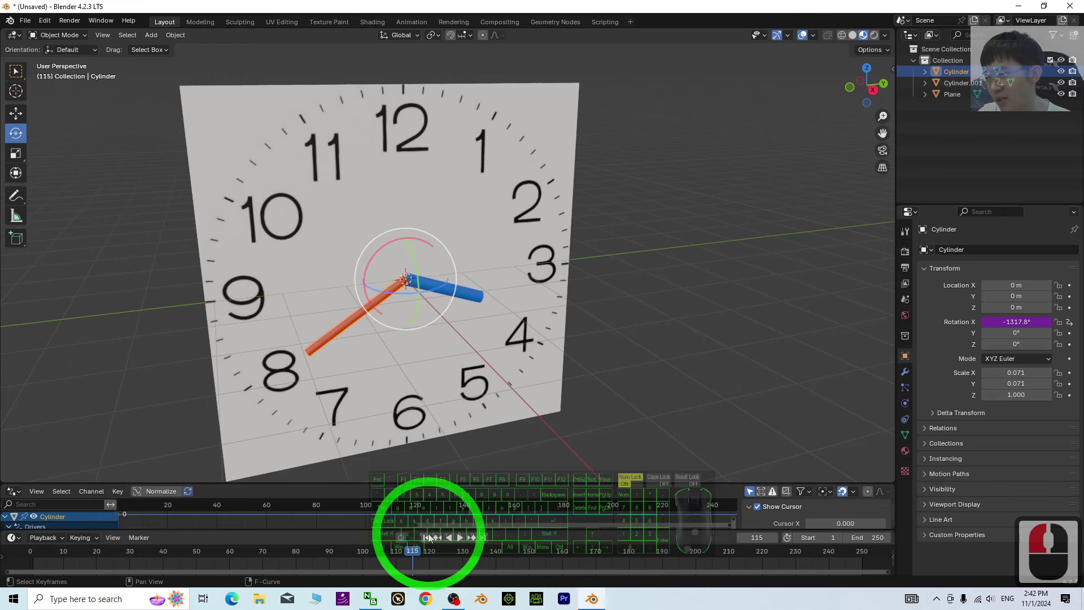
{"action": "left_click", "coordinate": [426, 537]}
Step: Try the expression -frame/1 on the red hand's X rotation, play the animation and stop it
{"action": "scroll", "coordinate": [479, 347], "scroll_direction": "down", "scroll_amount": 4}
{"action": "scroll", "coordinate": [479, 347], "scroll_direction": "up", "scroll_amount": 3}
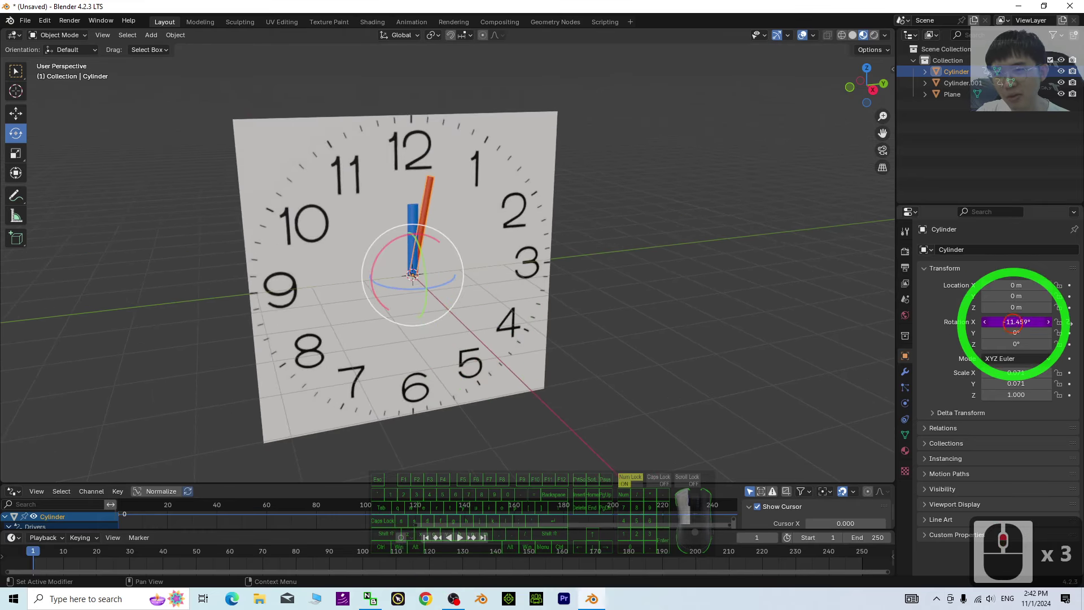
{"action": "double_click", "coordinate": [1014, 322]}
{"action": "left_click_drag", "start_coordinate": [1009, 321], "coordinate": [1047, 323]}
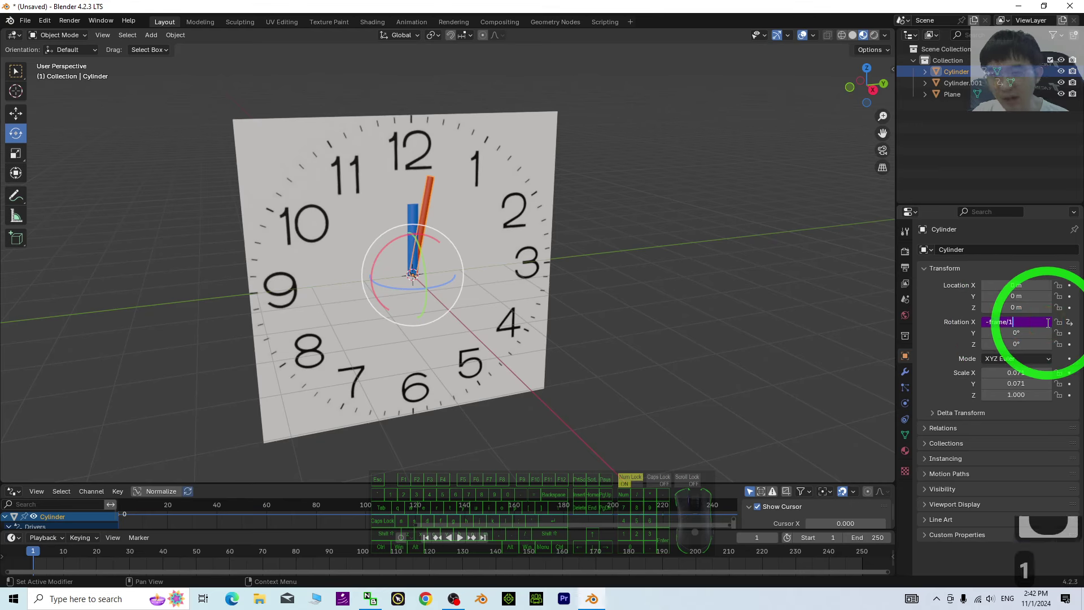
{"action": "type", "text": "1"}
{"action": "key", "text": "Return"}
{"action": "left_click", "coordinate": [459, 537]}
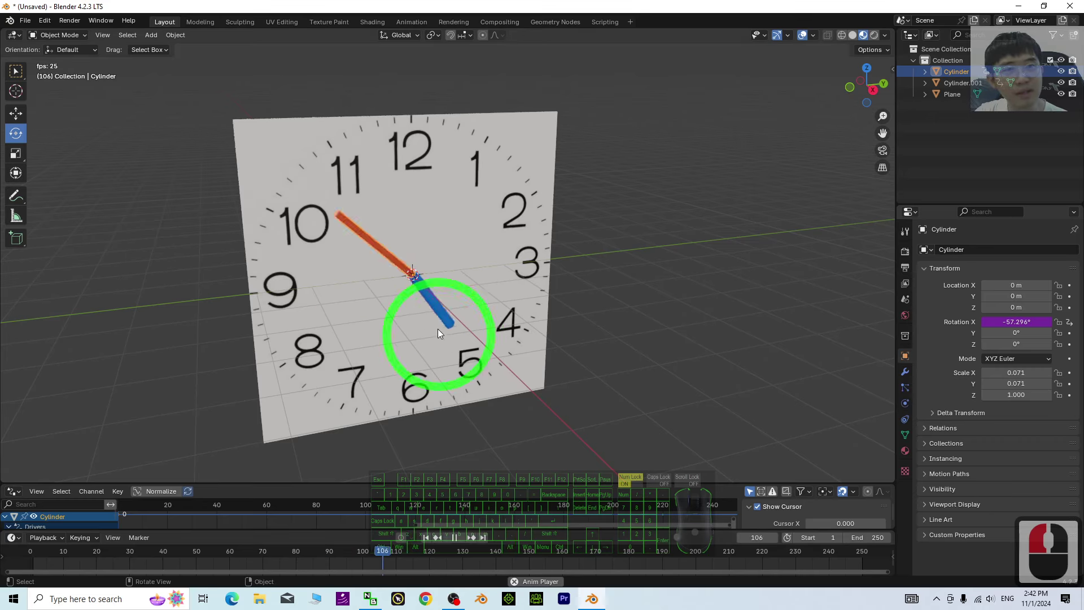
{"action": "left_click", "coordinate": [455, 537]}
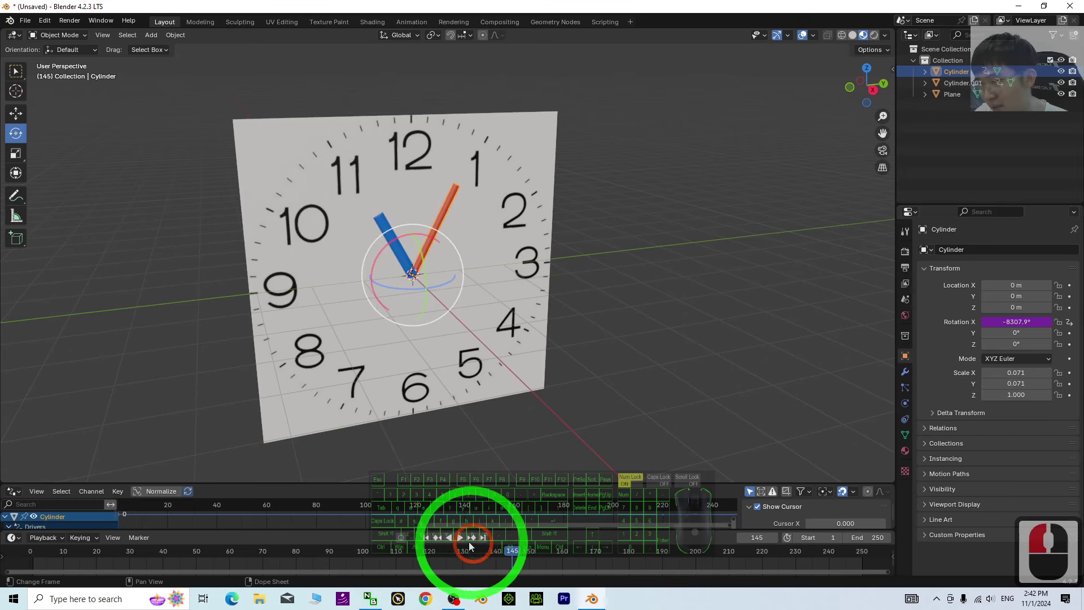
Step: Preview the clock animation in reverse and forward, and stop the playback
{"action": "left_click", "coordinate": [448, 538]}
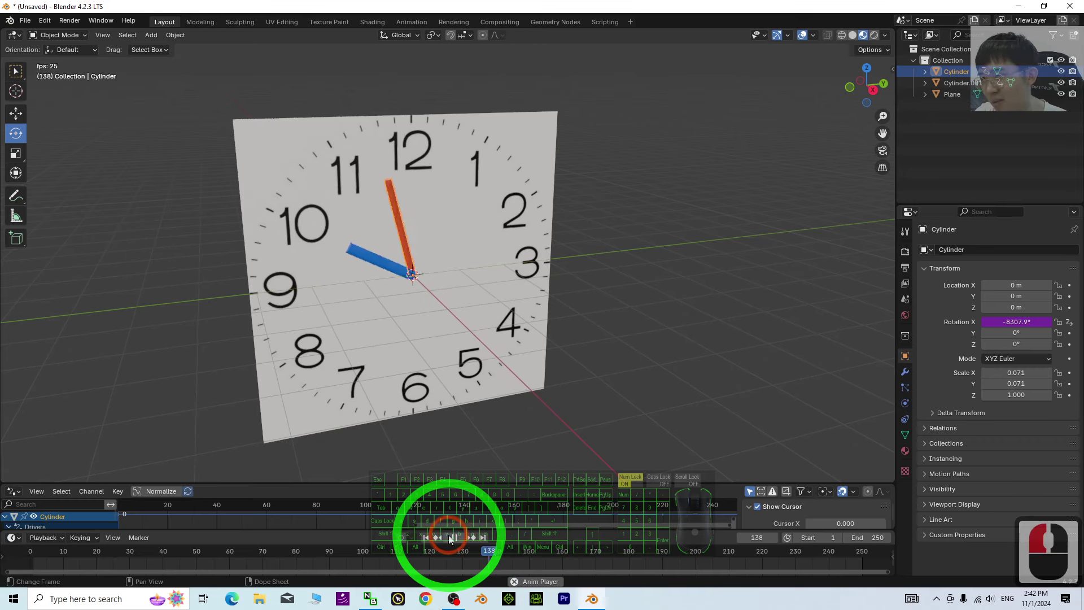
{"action": "left_click", "coordinate": [460, 538]}
{"action": "left_click", "coordinate": [460, 537]}
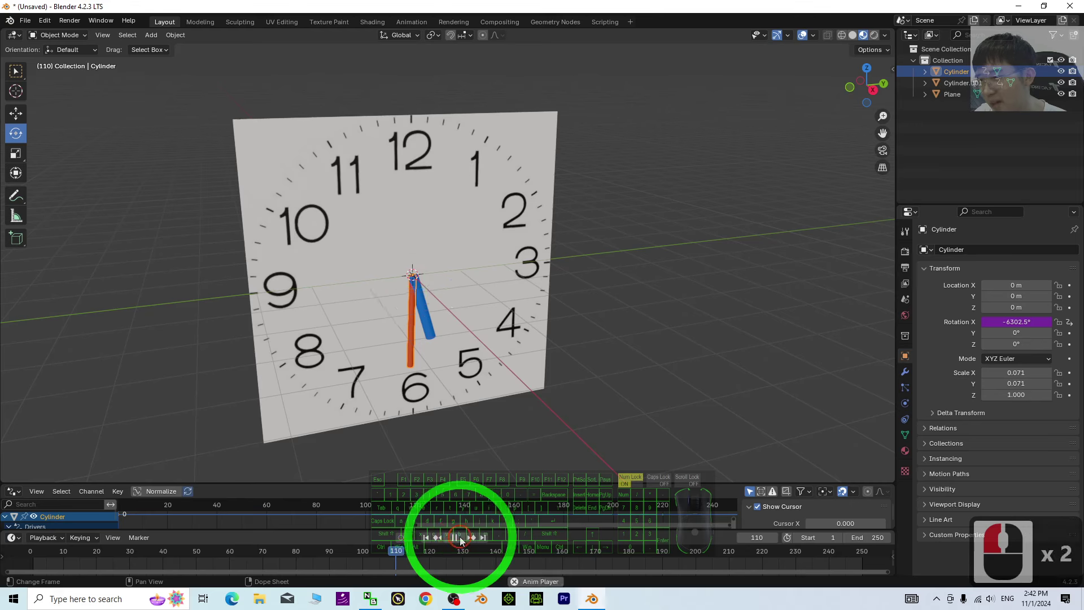
{"action": "left_click", "coordinate": [460, 537]}
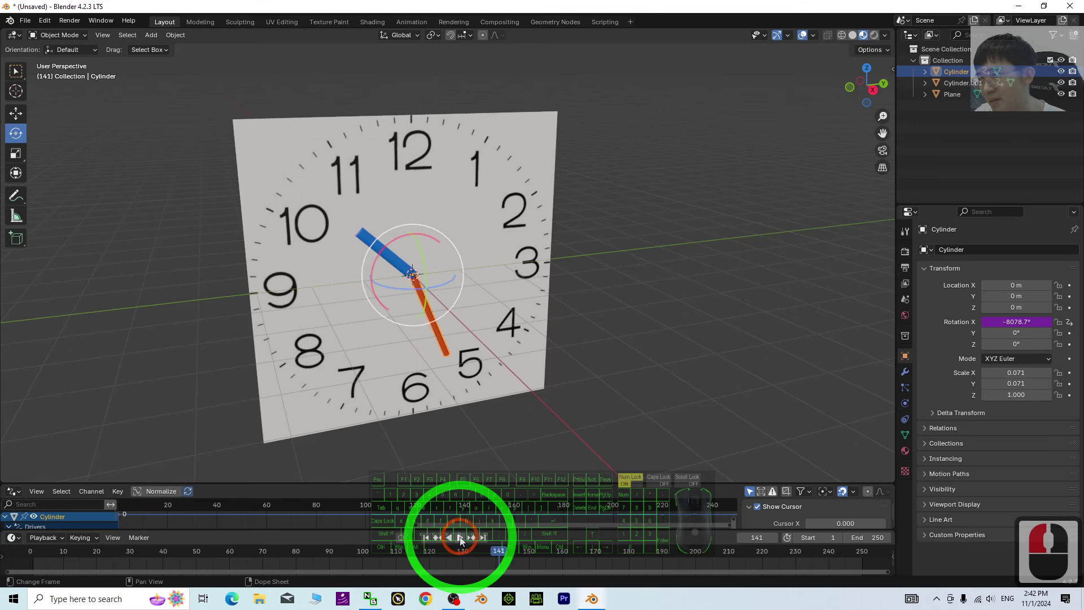
Step: Set the red hand's X rotation driver to -frame/10 and start the animation playback
{"action": "left_click", "coordinate": [1016, 322]}
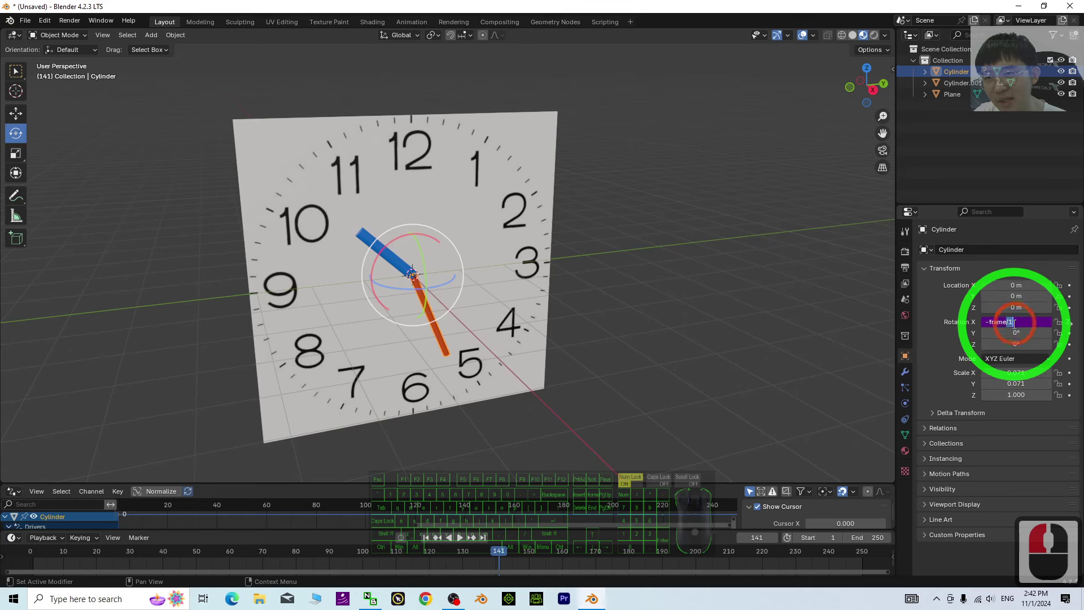
{"action": "double_click", "coordinate": [1017, 322]}
{"action": "type", "text": "10"}
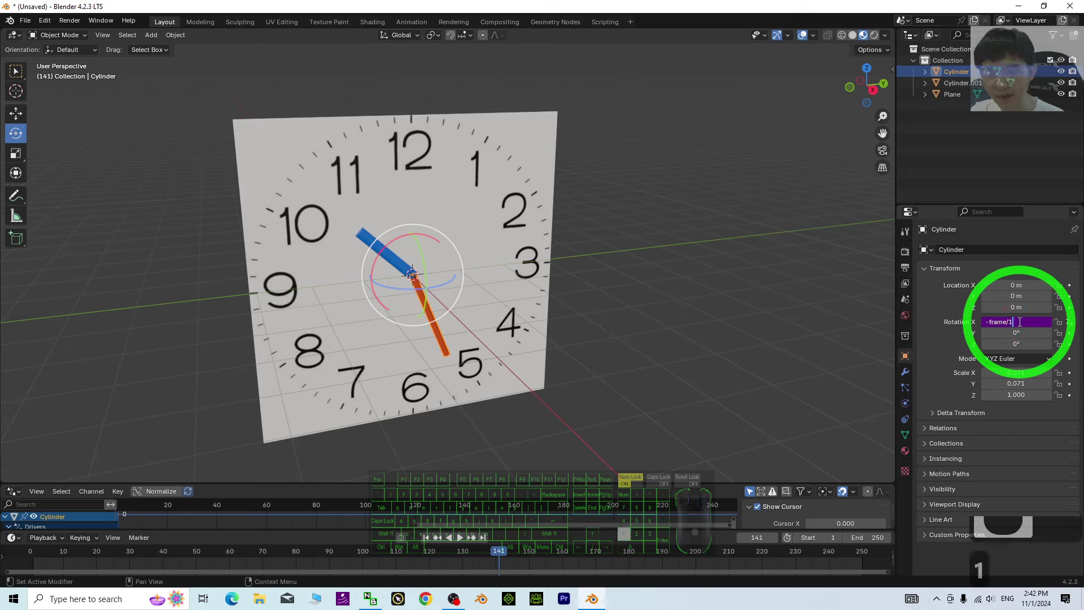
{"action": "key", "text": "Return"}
{"action": "left_click", "coordinate": [458, 538]}
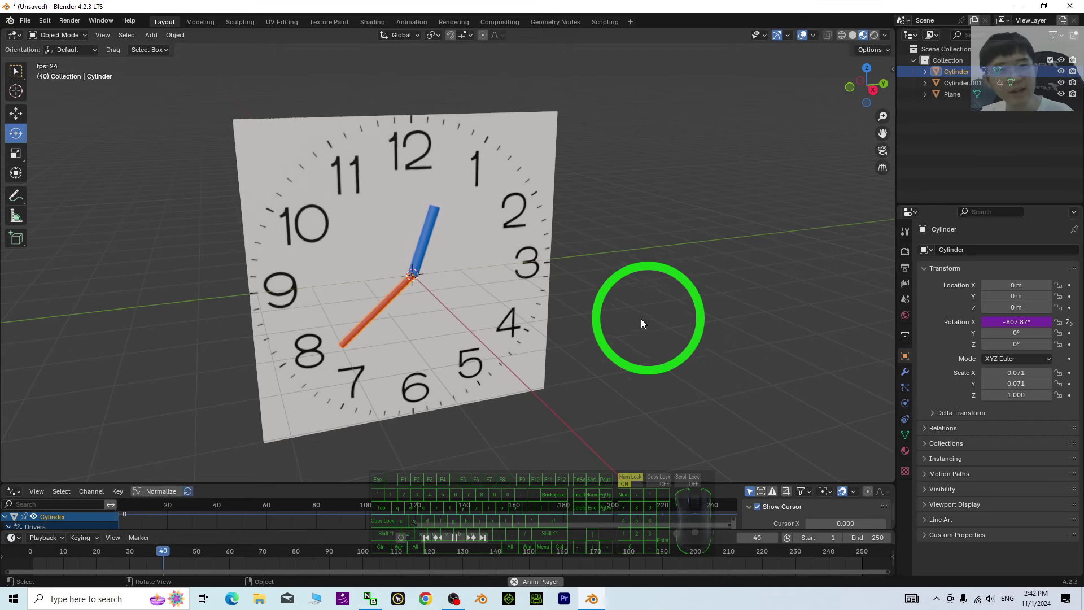
Step: Examine the motion of both clock hands over the dial from several angles and distances while the animation plays
{"action": "scroll", "coordinate": [598, 288], "scroll_direction": "up", "scroll_amount": 4}
{"action": "scroll", "coordinate": [576, 313], "scroll_direction": "down", "scroll_amount": 3}
{"action": "middle_click_drag", "start_coordinate": [560, 324], "coordinate": [456, 372]}
{"action": "middle_click_drag", "start_coordinate": [614, 365], "coordinate": [611, 371]}
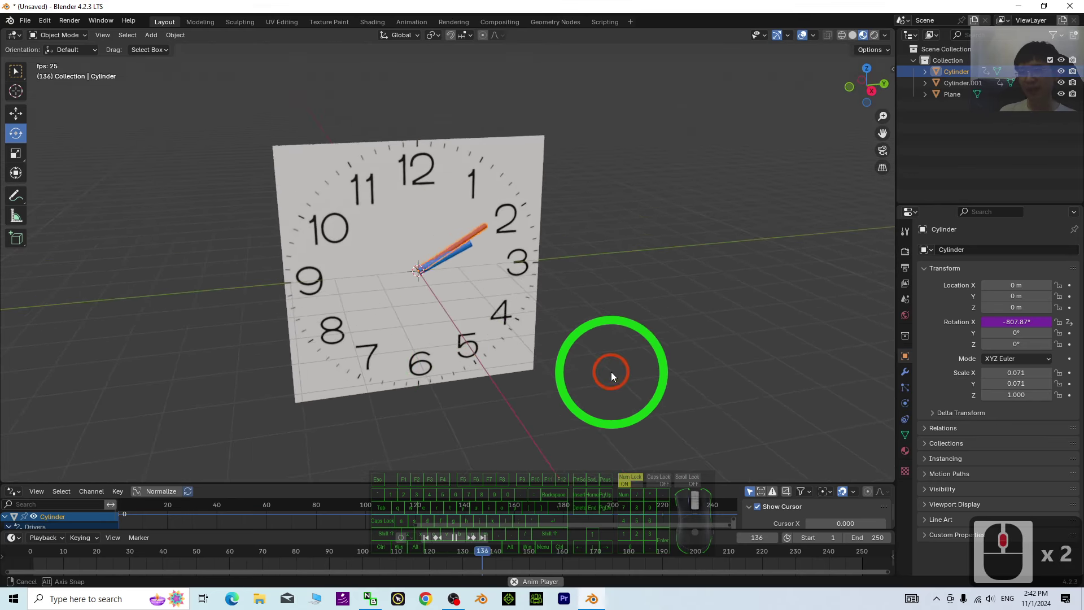
{"action": "middle_click_drag", "start_coordinate": [626, 313], "coordinate": [568, 373]}
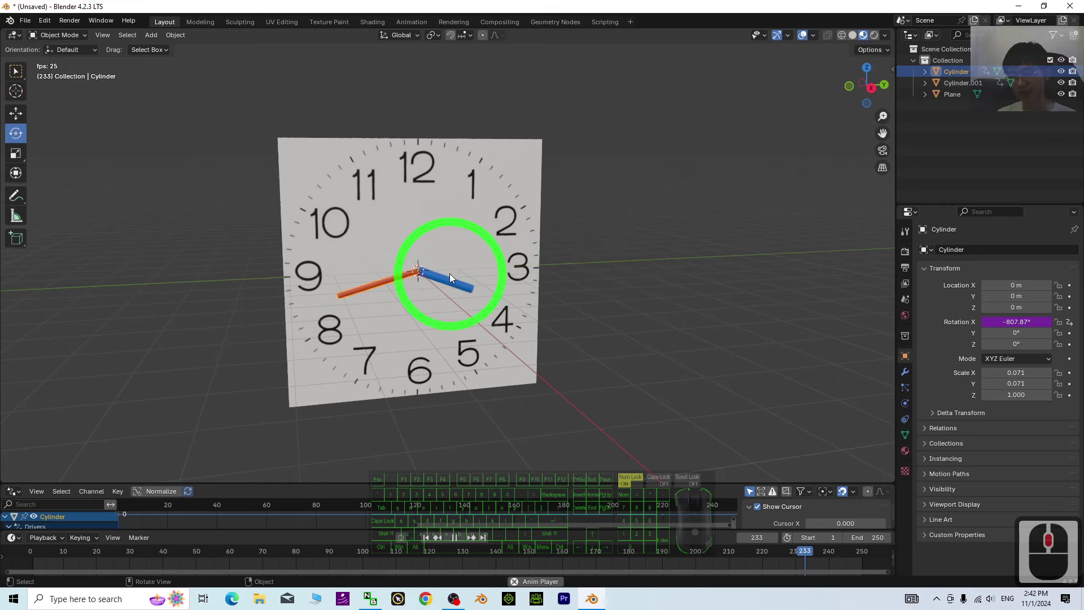
{"action": "middle_click_drag", "start_coordinate": [449, 273], "coordinate": [434, 324]}
{"action": "scroll", "coordinate": [494, 249], "scroll_direction": "up", "scroll_amount": 2}
{"action": "middle_click_drag", "start_coordinate": [500, 271], "coordinate": [561, 279], "text": "shift"}
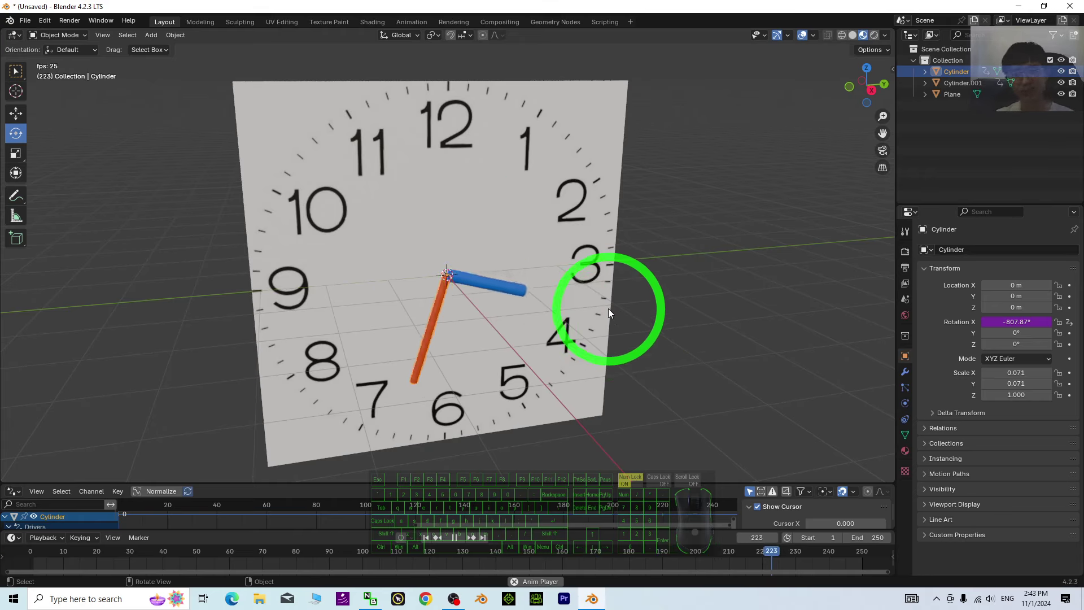
{"action": "left_click", "coordinate": [621, 232]}
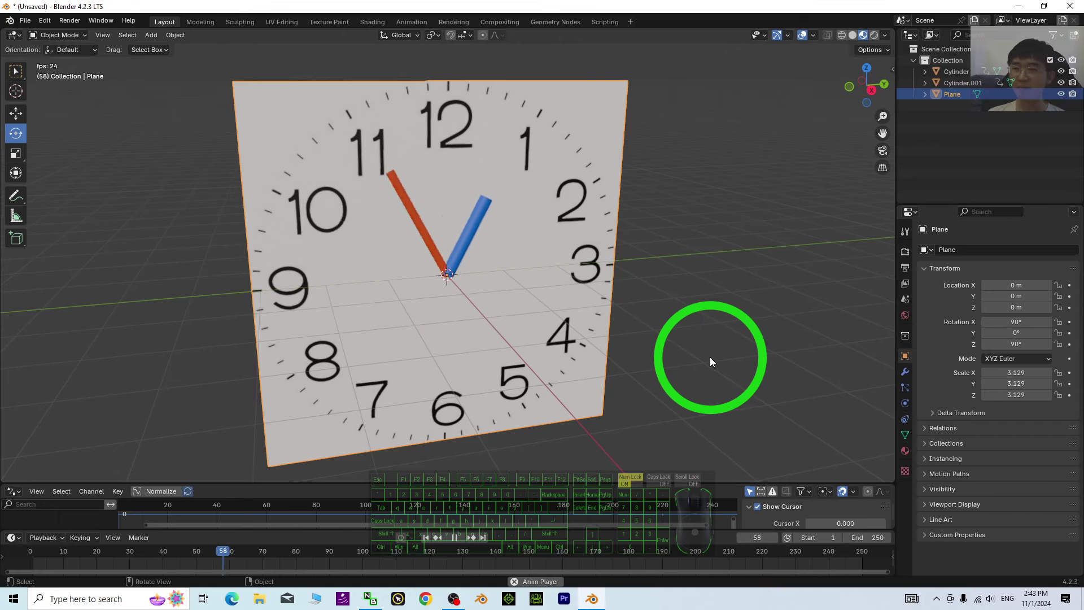
{"action": "middle_click_drag", "start_coordinate": [634, 364], "coordinate": [586, 279]}
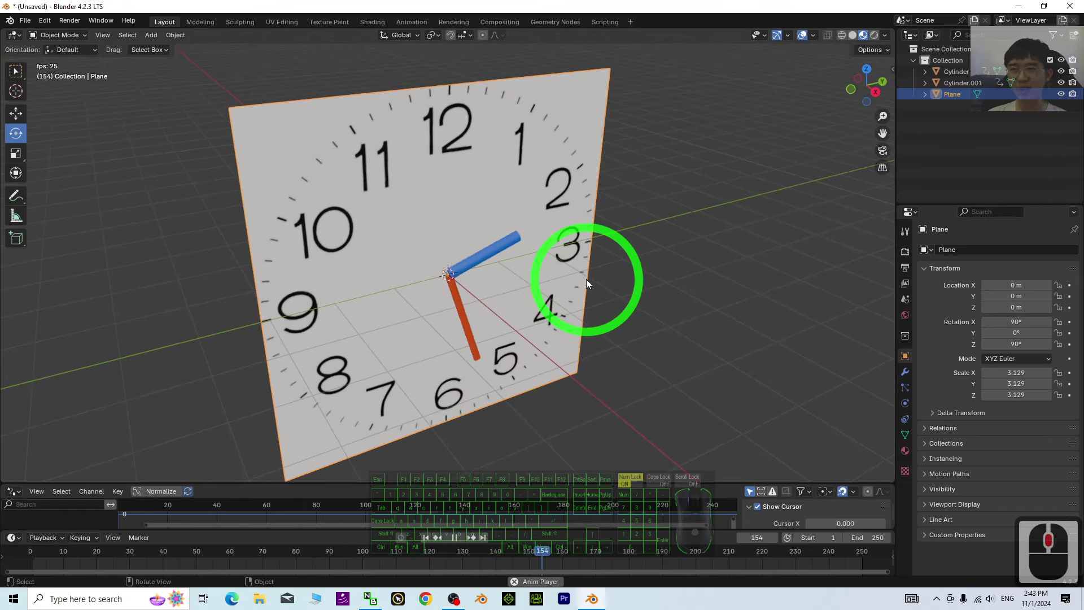
{"action": "scroll", "coordinate": [613, 305], "scroll_direction": "down", "scroll_amount": 2}
{"action": "scroll", "coordinate": [613, 309], "scroll_direction": "up", "scroll_amount": 2}
{"action": "scroll", "coordinate": [613, 316], "scroll_direction": "down", "scroll_amount": 1}
{"action": "middle_click_drag", "start_coordinate": [613, 320], "coordinate": [544, 361]}
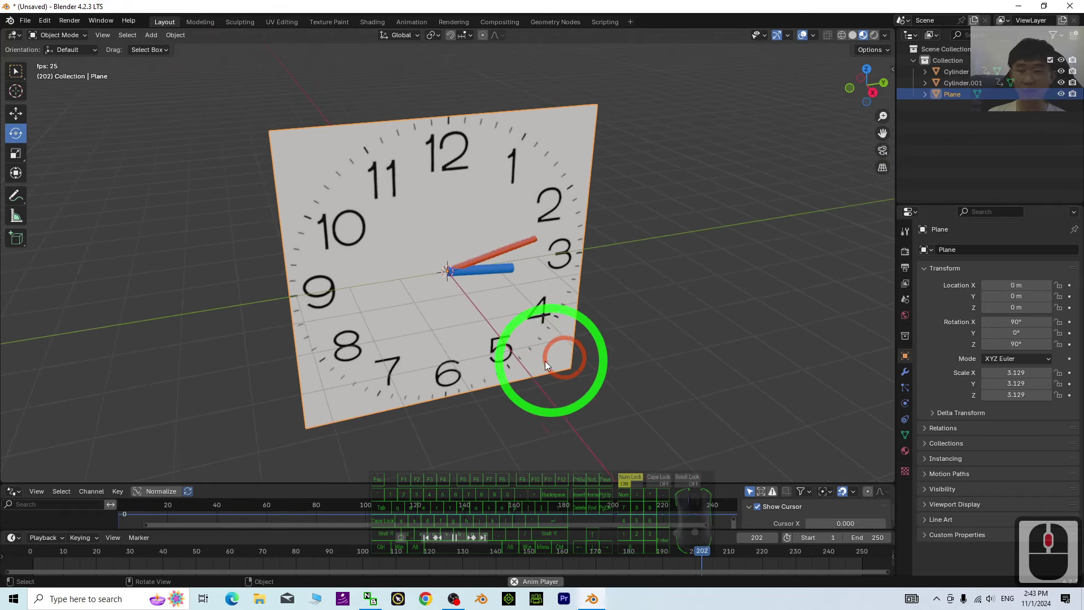